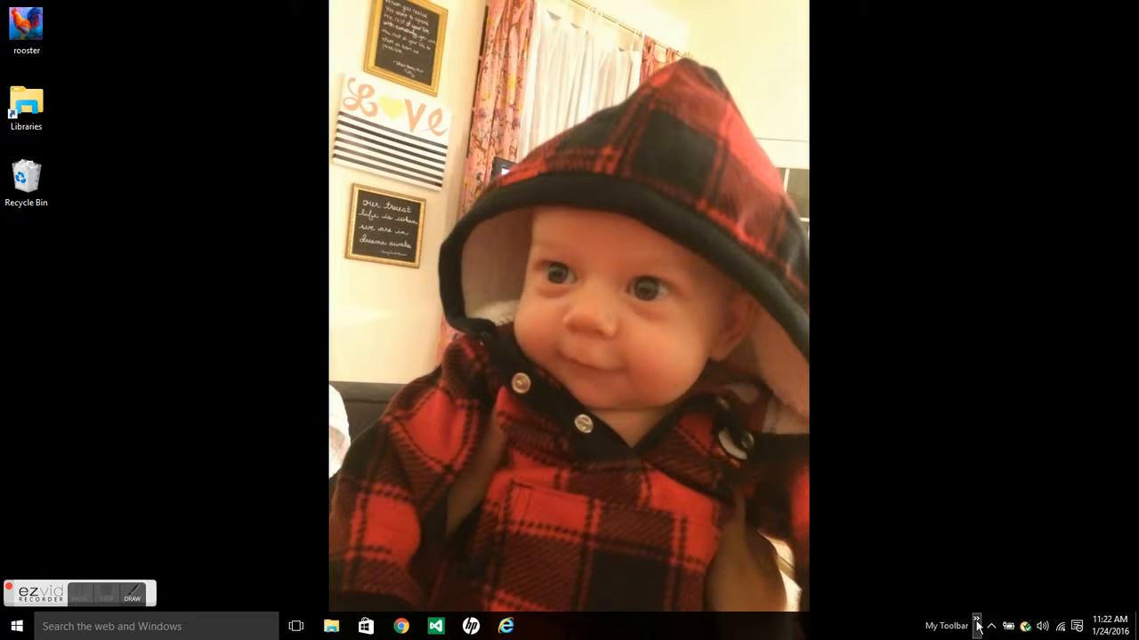
Open Excel and create a new blank workbook
{"action": "left_click", "coordinate": [977, 625]}
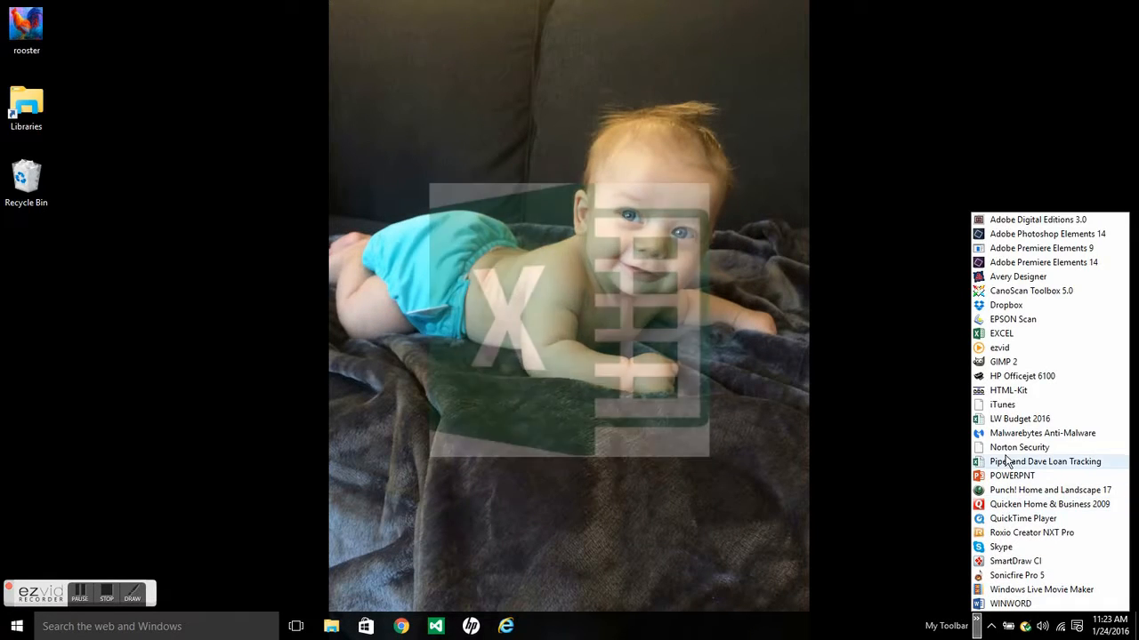
{"action": "left_click", "coordinate": [1000, 334]}
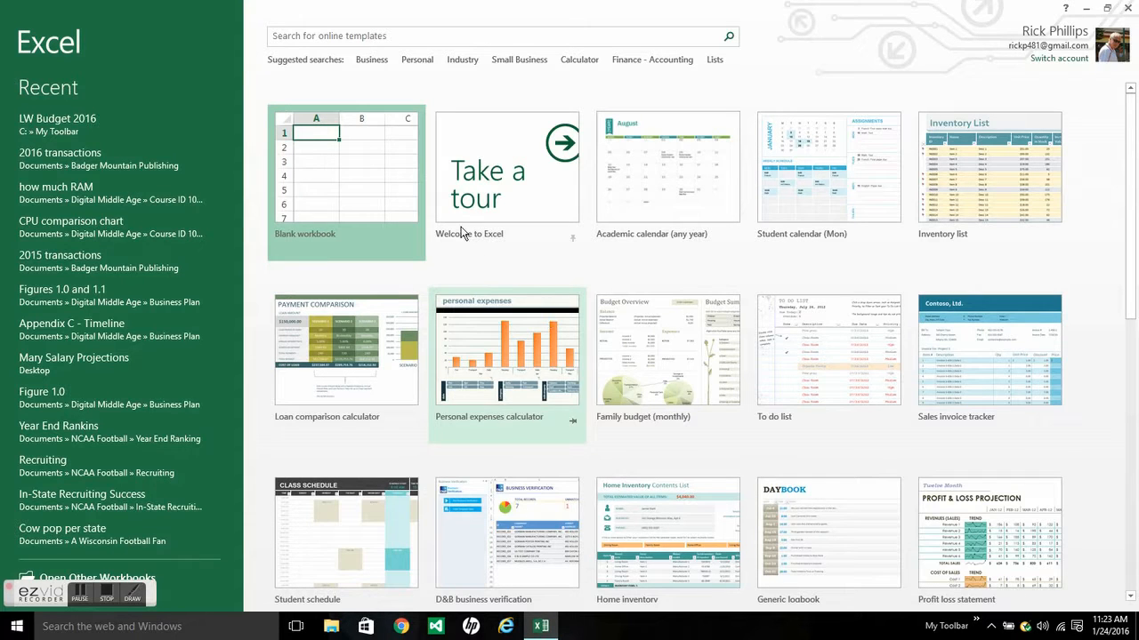
{"action": "left_click", "coordinate": [377, 189]}
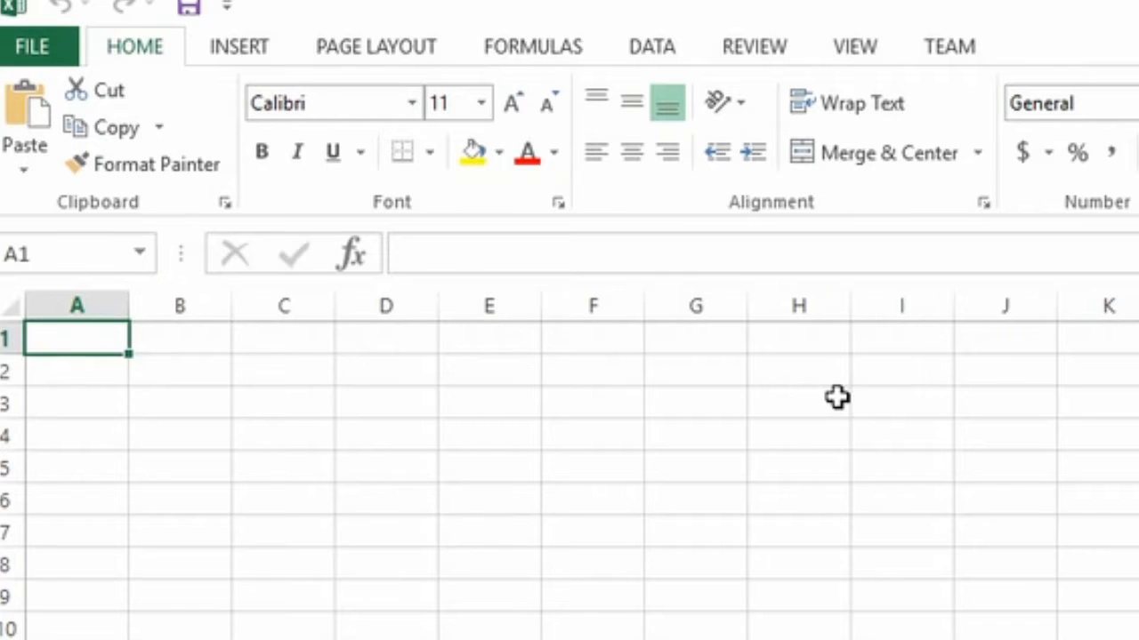
Enter "This is cell C3" in cell C3 and "This is cell C4" in cell C4
{"action": "key", "text": "Down"}
{"action": "key", "text": "Down"}
{"action": "key", "text": "Right"}
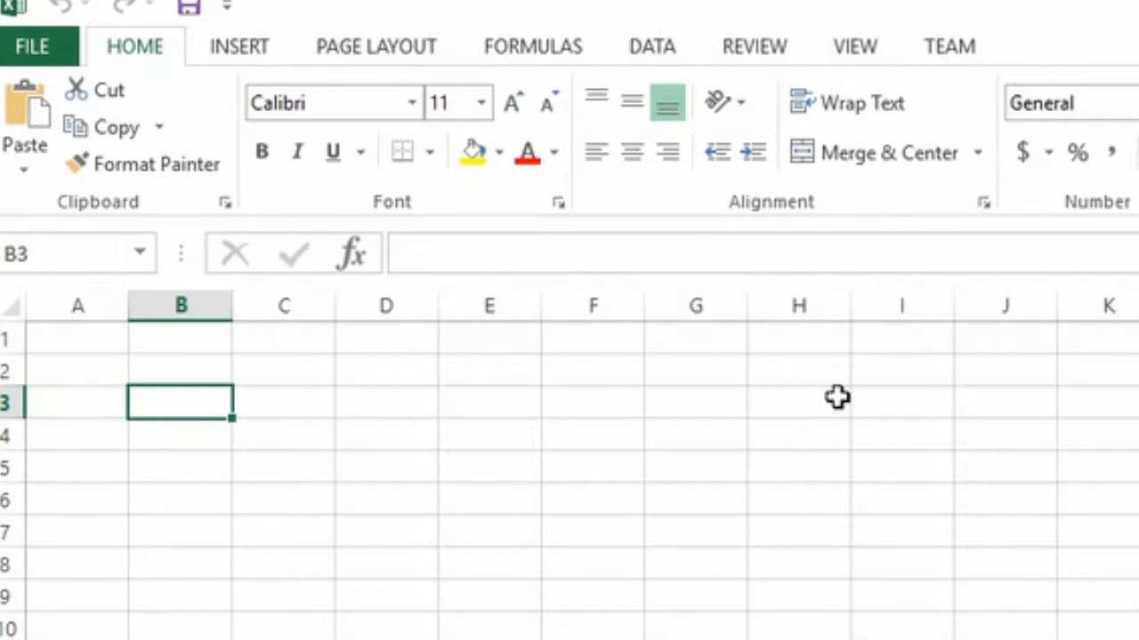
{"action": "key", "text": "Right"}
{"action": "type", "text": "This i"}
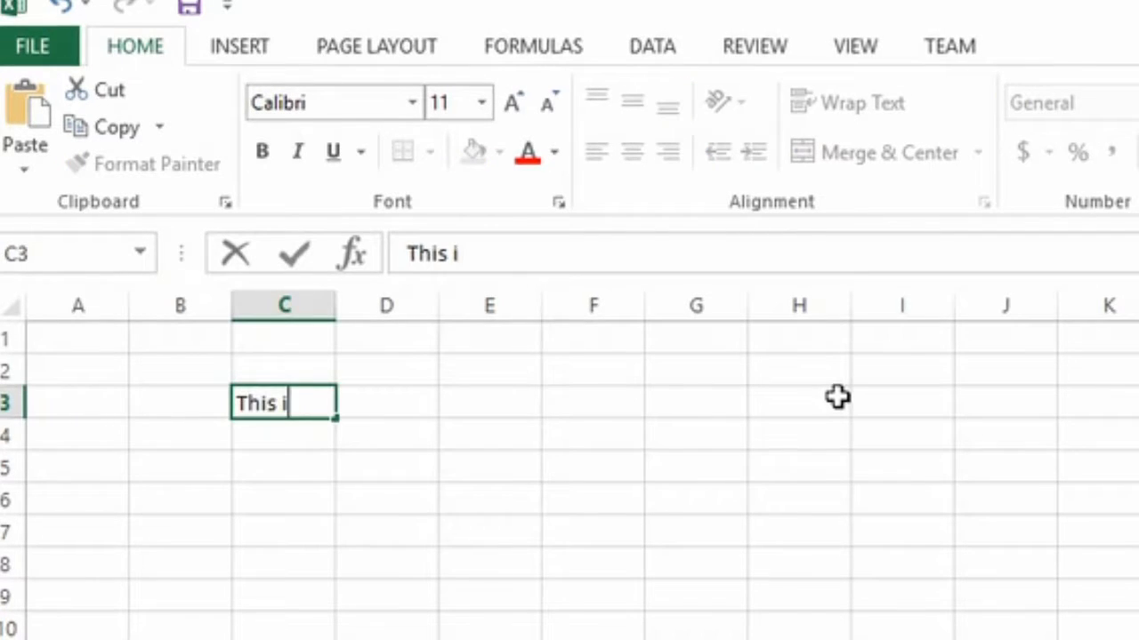
{"action": "type", "text": "s cell C3"}
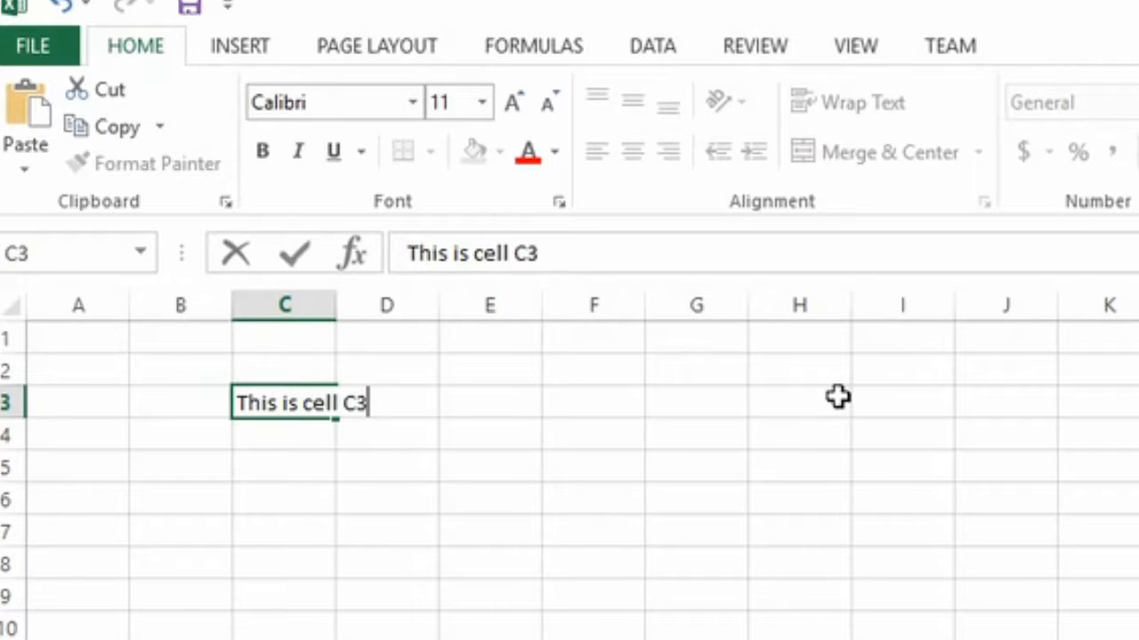
{"action": "key", "text": "Return"}
{"action": "type", "text": "This is "}
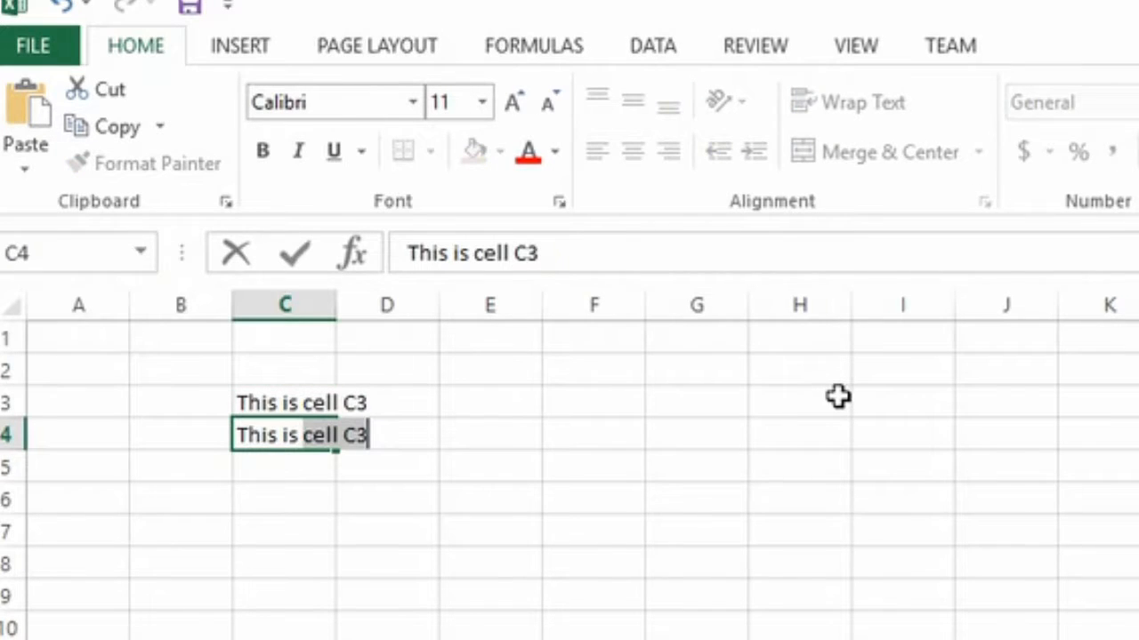
{"action": "type", "text": "cell C4"}
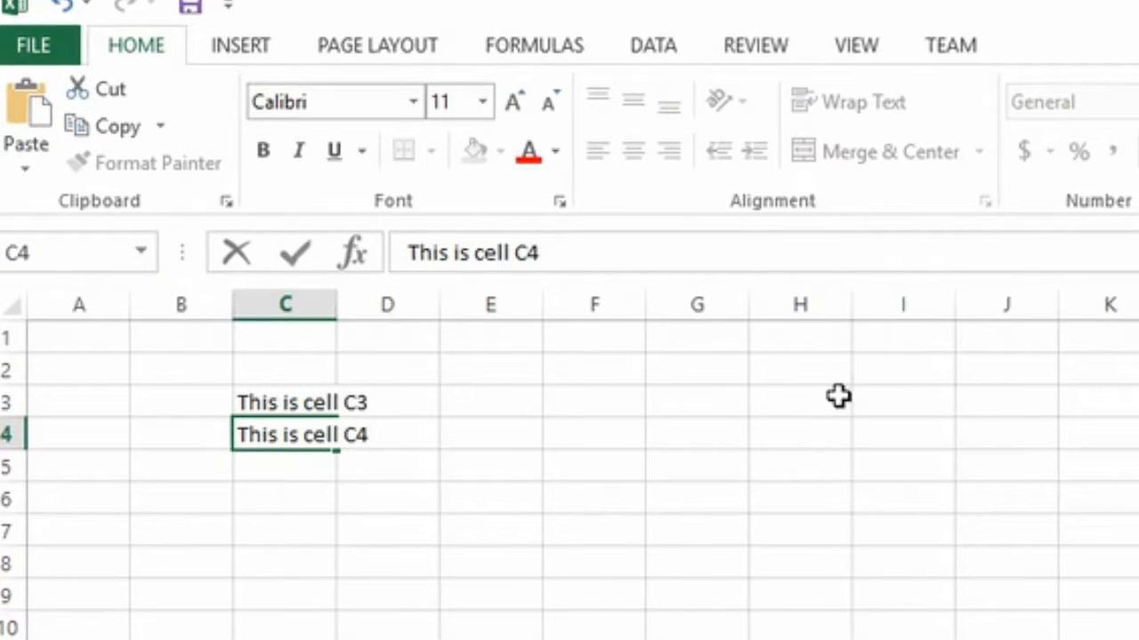
{"action": "key", "text": "Return"}
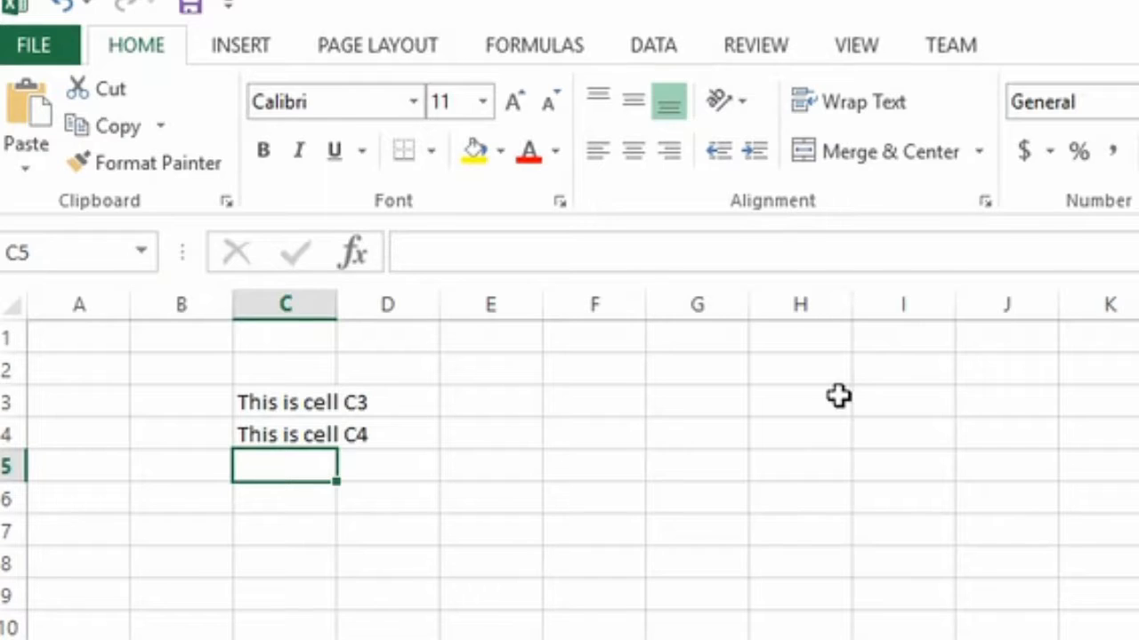
Enter "This is cell D3" in cell D3 and "This is cell D4" in cell D4
{"action": "key", "text": "Up"}
{"action": "key", "text": "Up"}
{"action": "key", "text": "Right"}
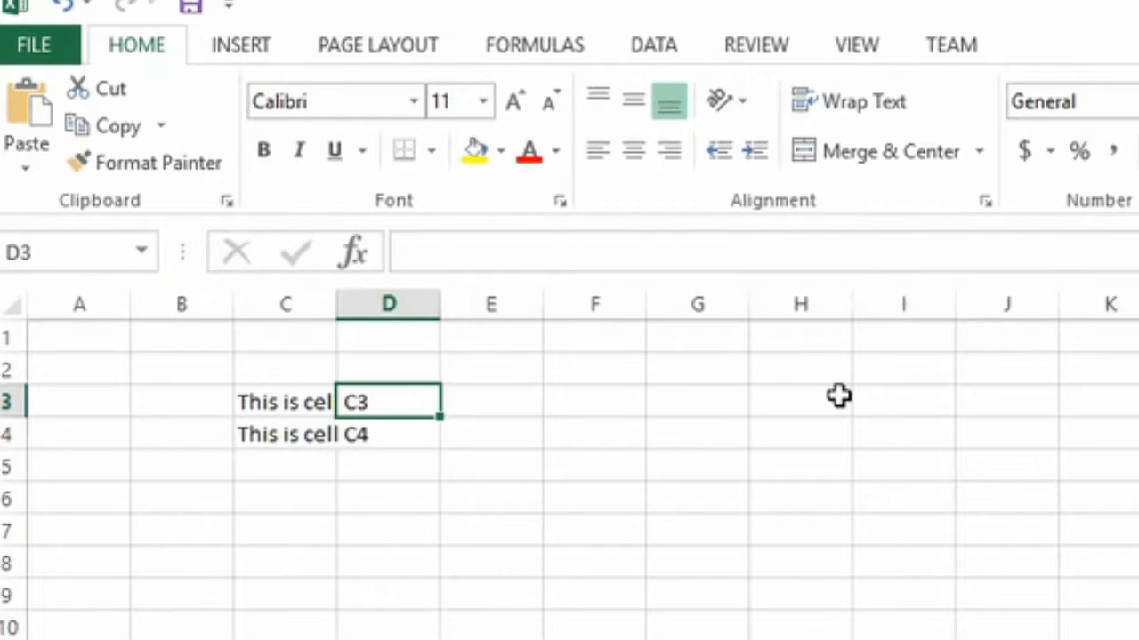
{"action": "type", "text": "This is cell "}
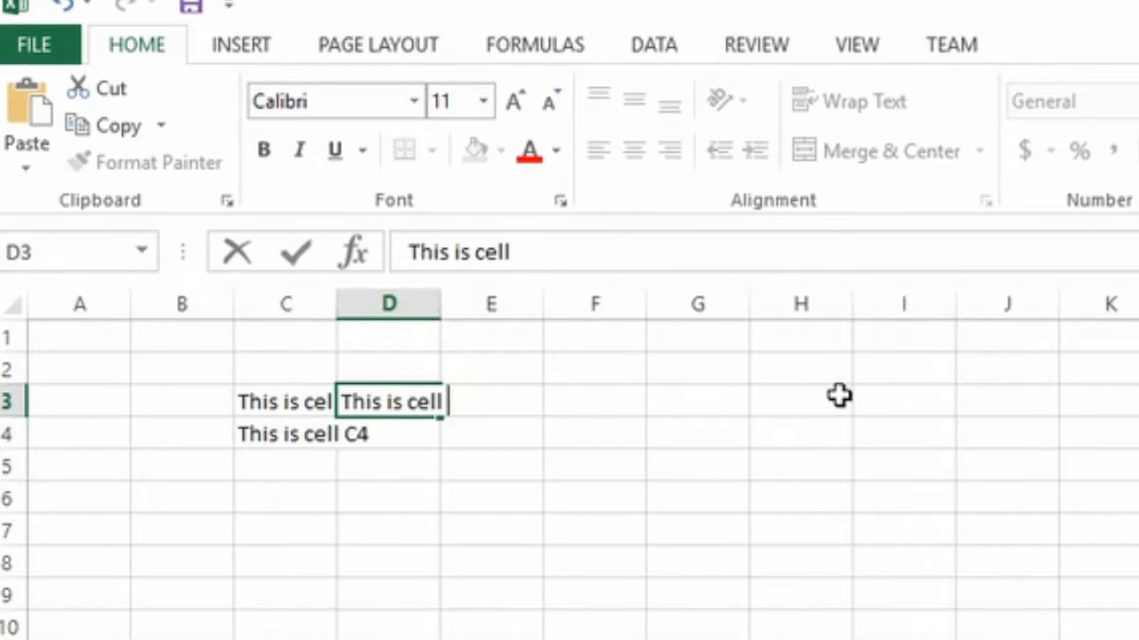
{"action": "type", "text": "D3"}
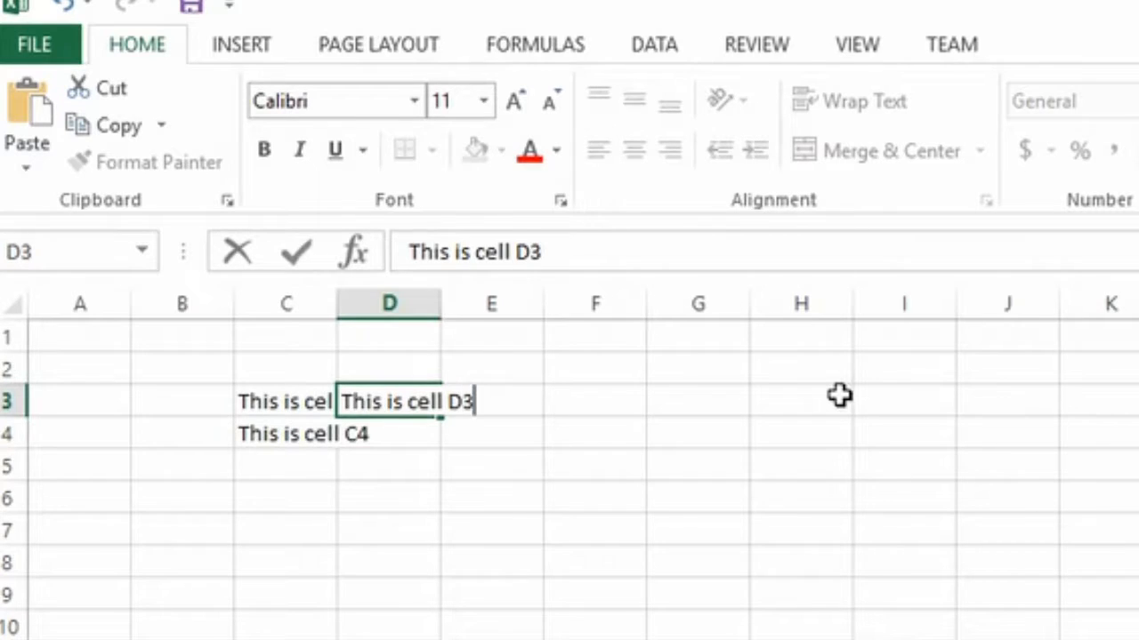
{"action": "key", "text": "Return"}
{"action": "type", "text": "Thi s"}
{"action": "key", "text": "BackSpace"}
{"action": "key", "text": "BackSpace"}
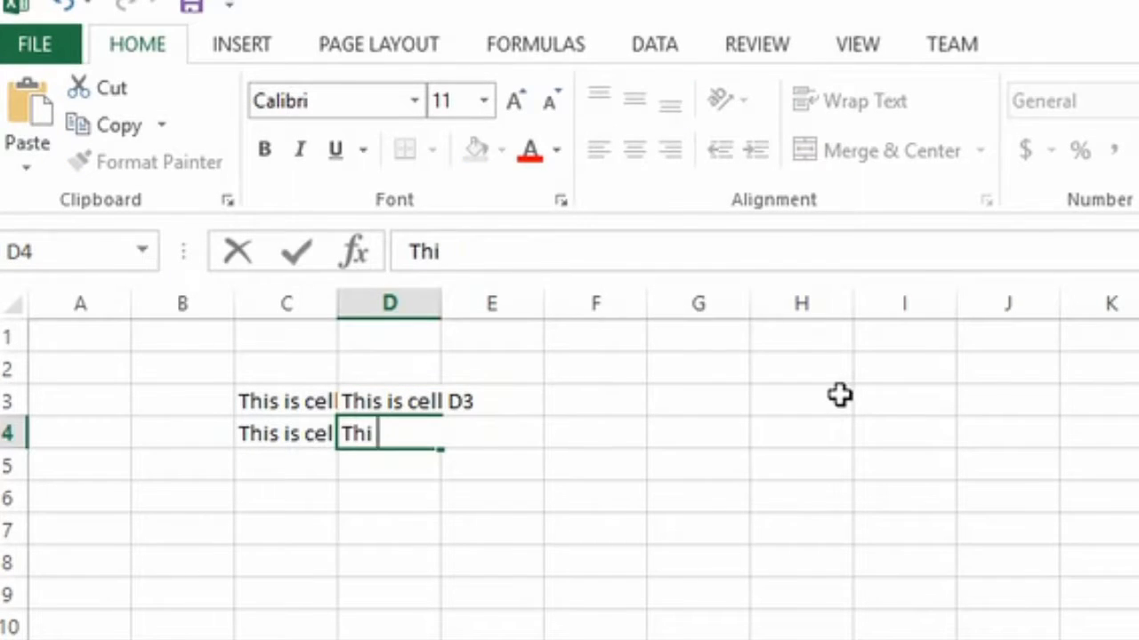
{"action": "type", "text": "s is cell D4"}
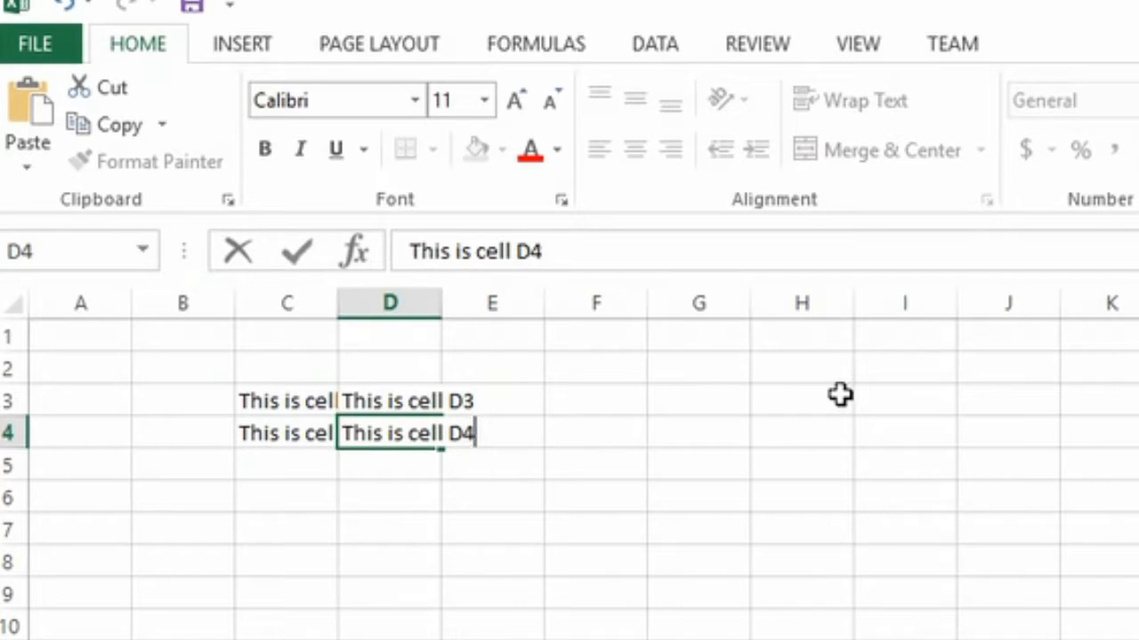
{"action": "key", "text": "Return"}
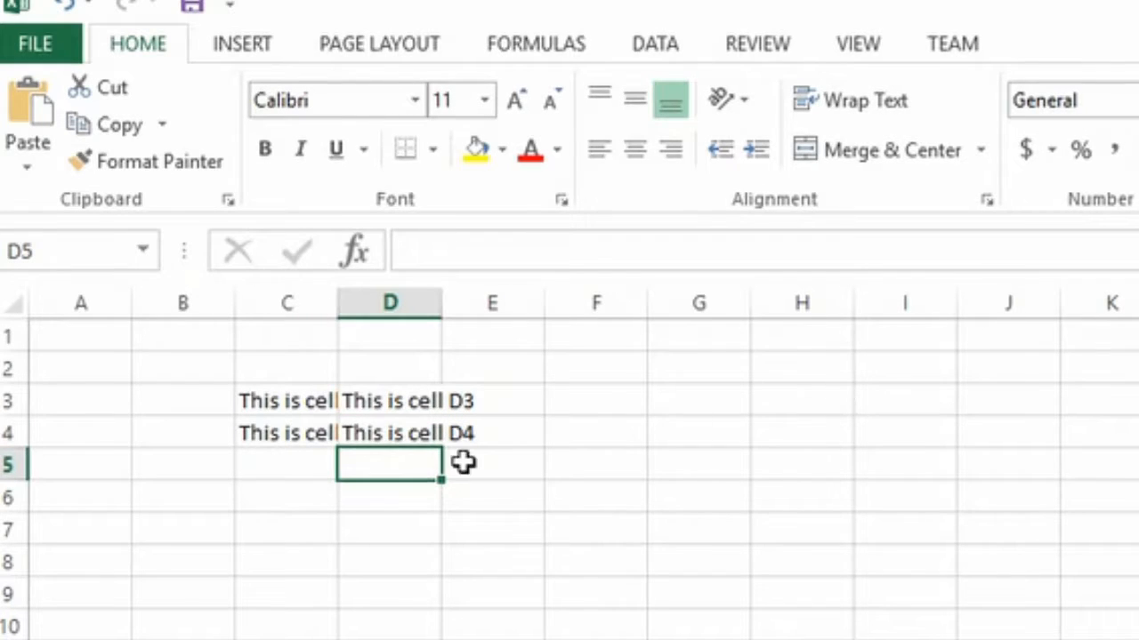
AutoFit the widths of columns C and D to their text
{"action": "double_click", "coordinate": [342, 311]}
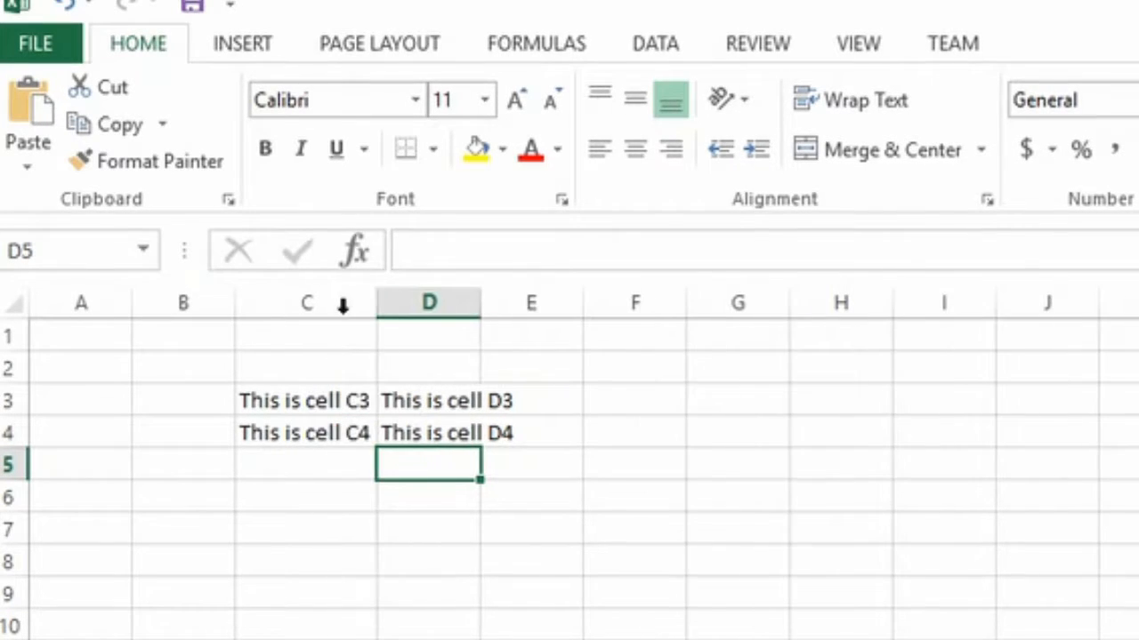
{"action": "double_click", "coordinate": [481, 311]}
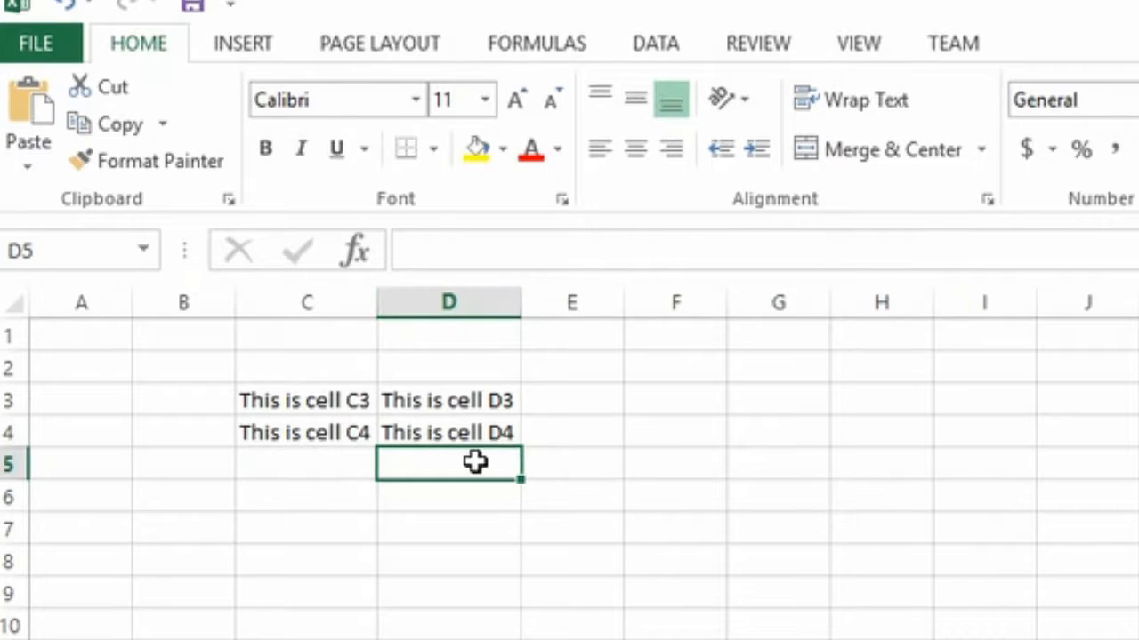
Select the whole of column C, the whole of row 3 and the range C6:D8 in turn
{"action": "left_click", "coordinate": [346, 303]}
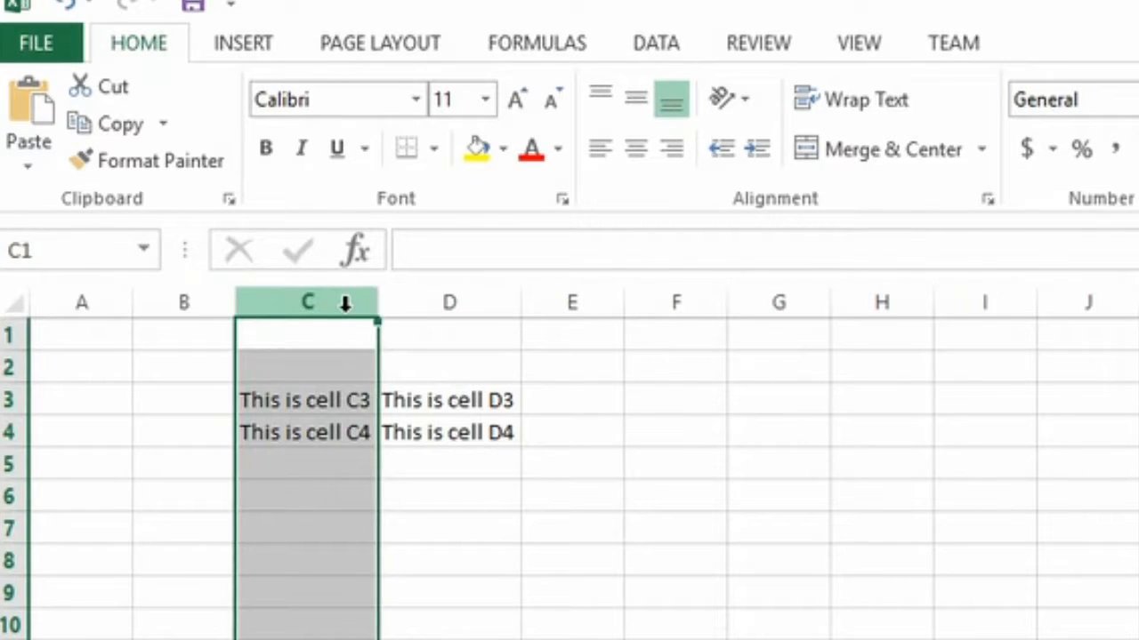
{"action": "left_click", "coordinate": [8, 400]}
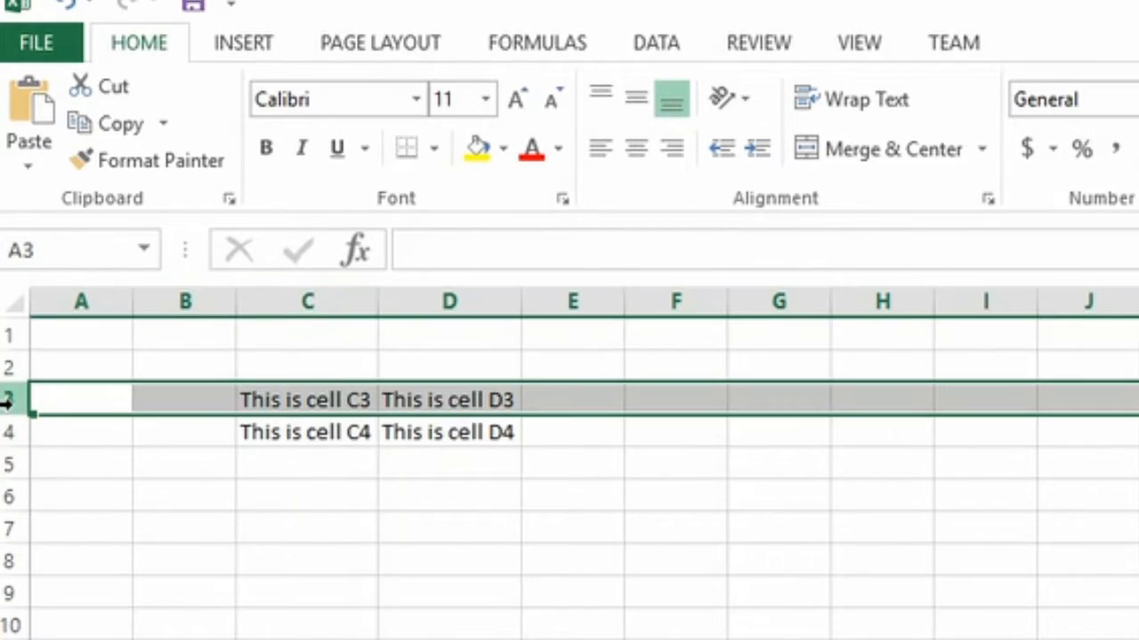
{"action": "left_click_drag", "start_coordinate": [307, 496], "coordinate": [449, 560]}
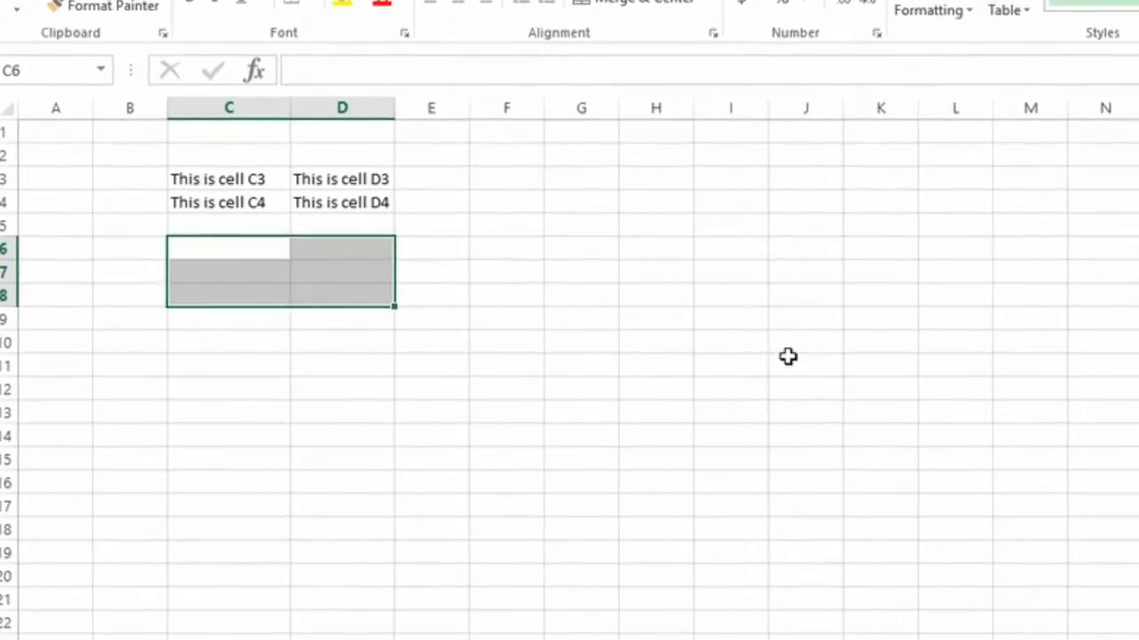
Enter the label "Value 1" in C6 and the number 10 in D6
{"action": "left_click", "coordinate": [267, 249]}
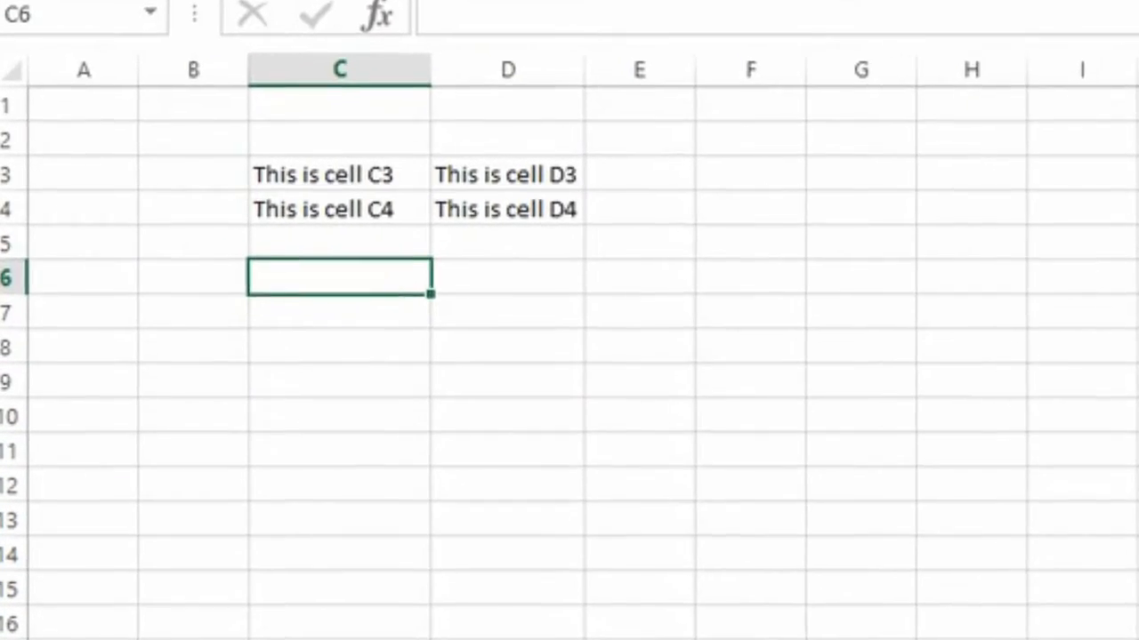
{"action": "type", "text": "Value 2"}
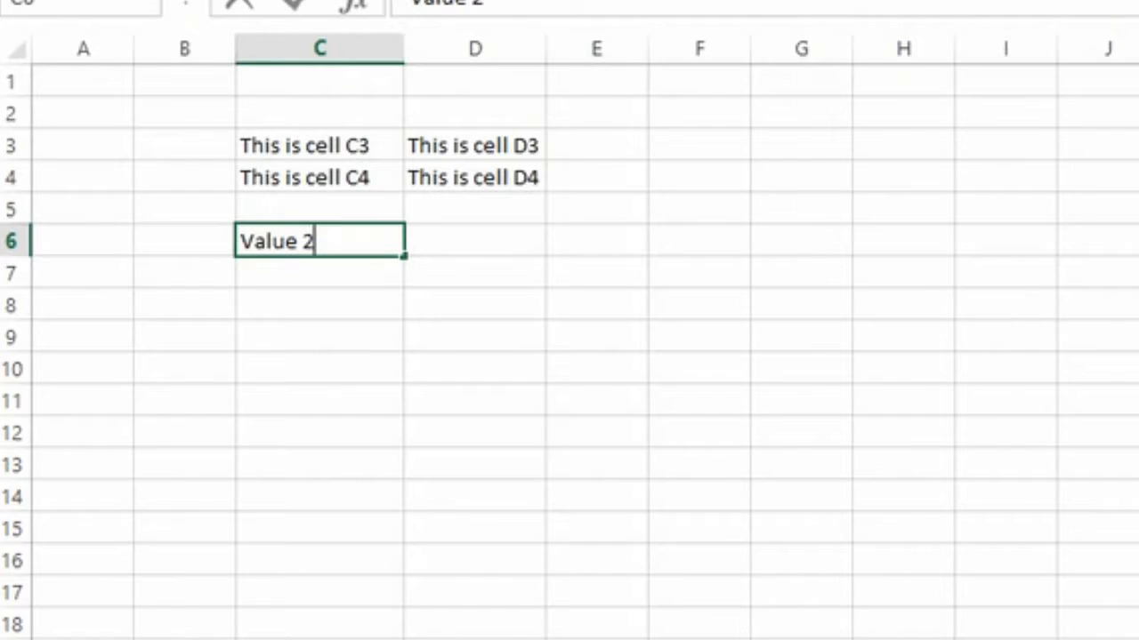
{"action": "key", "text": "BackSpace"}
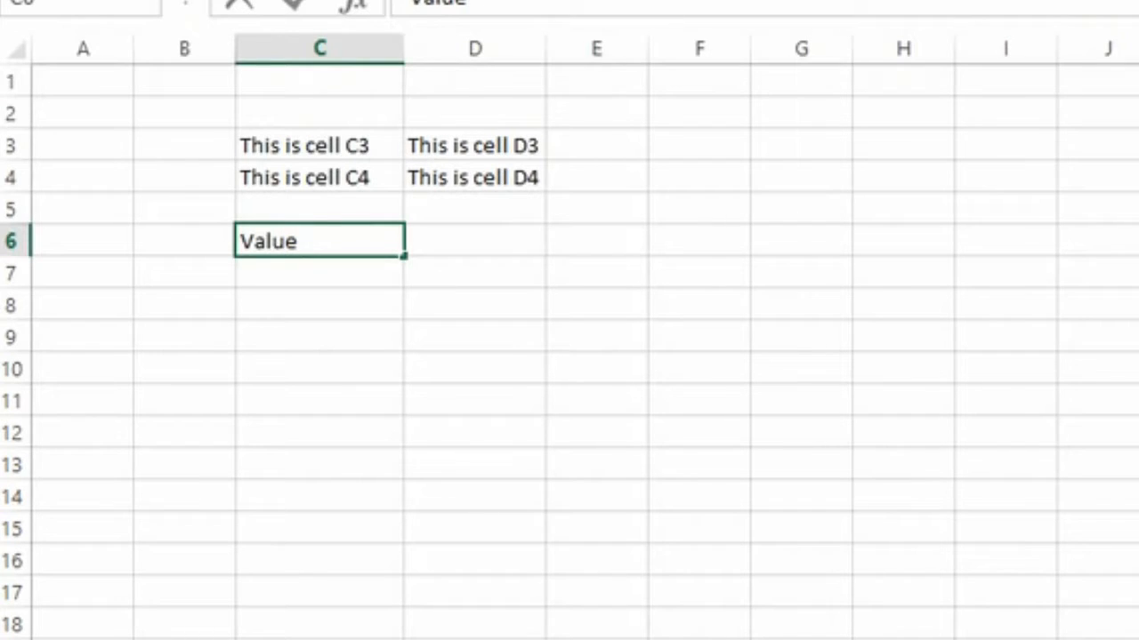
{"action": "type", "text": "1"}
{"action": "key", "text": "Tab"}
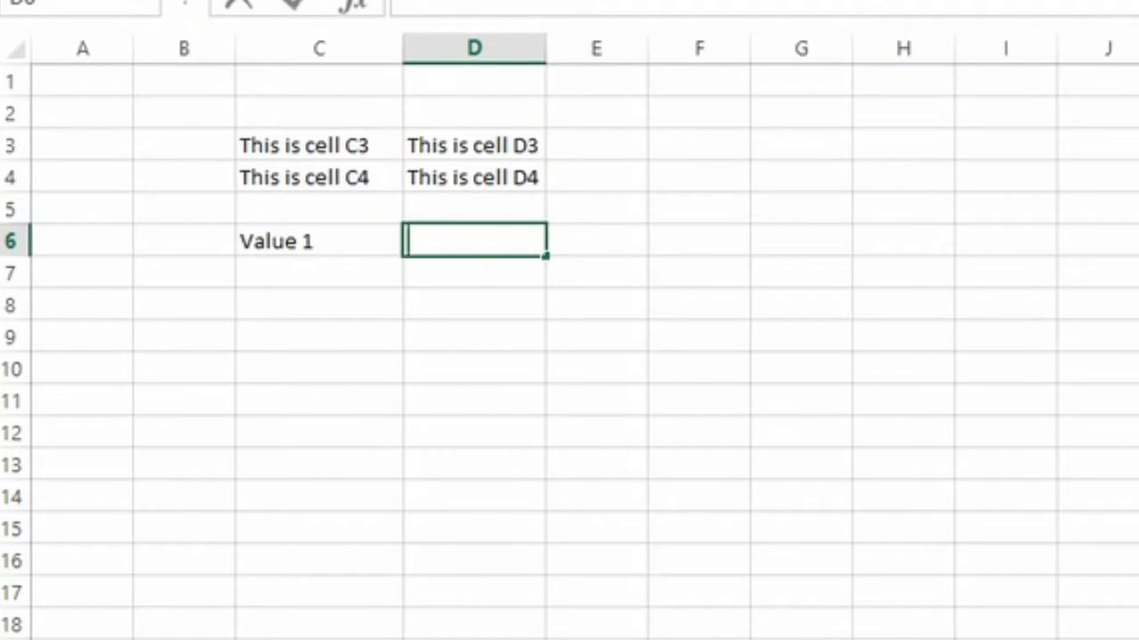
{"action": "type", "text": "10"}
{"action": "key", "text": "Return"}
Enter the label "Value 2" in C7 and the number 20 in D7
{"action": "type", "text": "Value"}
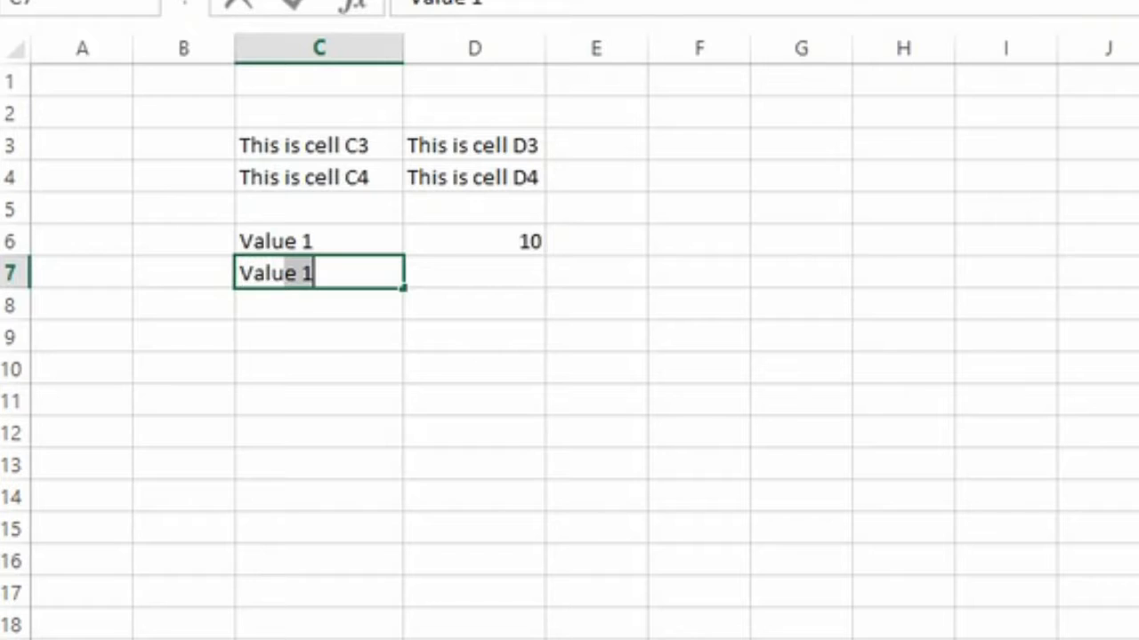
{"action": "type", "text": " 2"}
{"action": "key", "text": "Tab"}
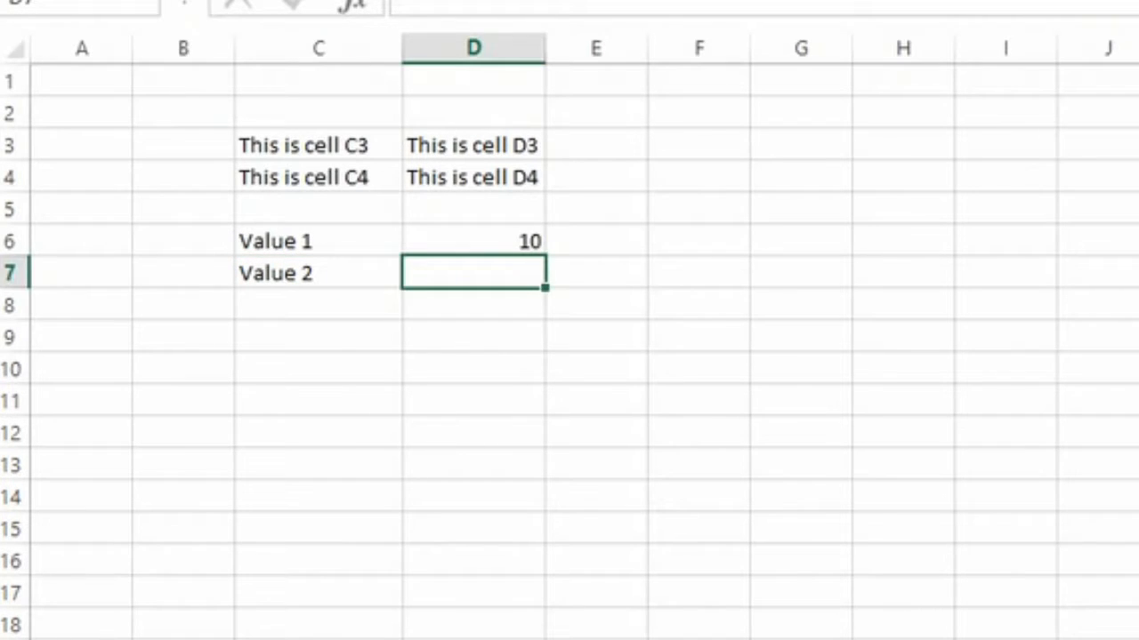
{"action": "type", "text": "20"}
{"action": "key", "text": "Return"}
Label C8 "Sum of 1 and 2" and enter the formula =D6+D7 in D8
{"action": "type", "text": "Sum"}
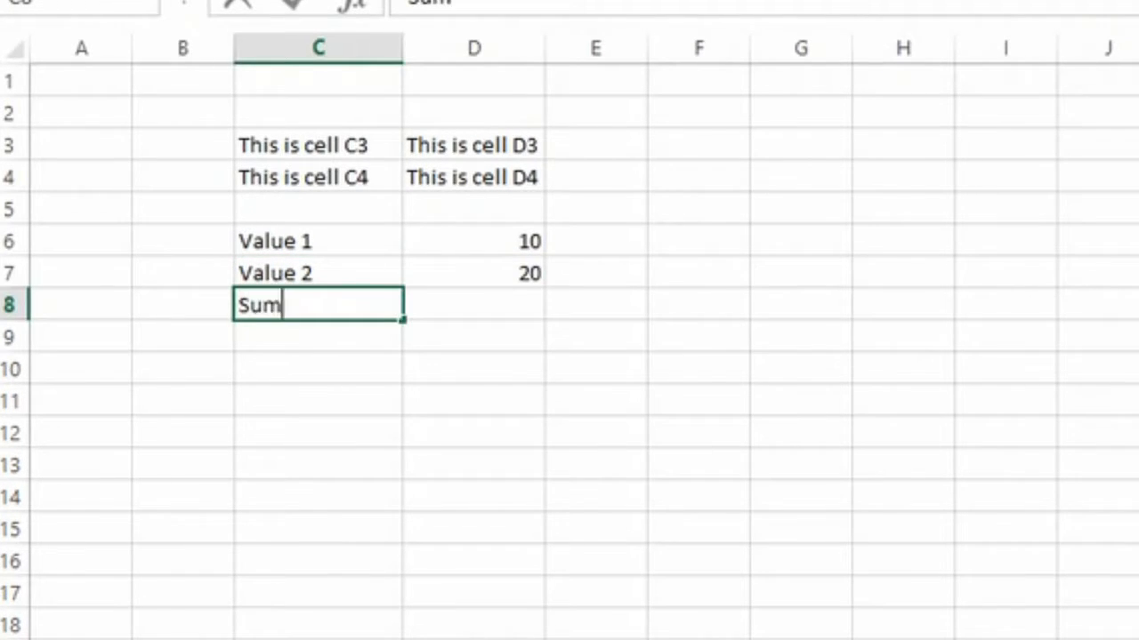
{"action": "type", "text": " of 1 and 2"}
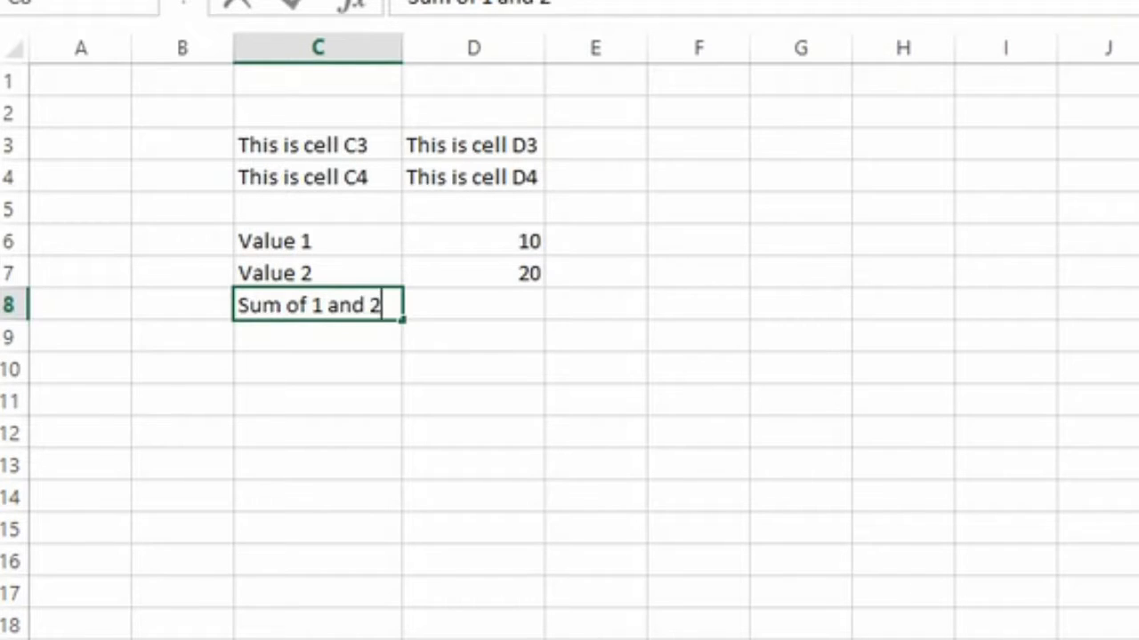
{"action": "key", "text": "Tab"}
{"action": "type", "text": "="}
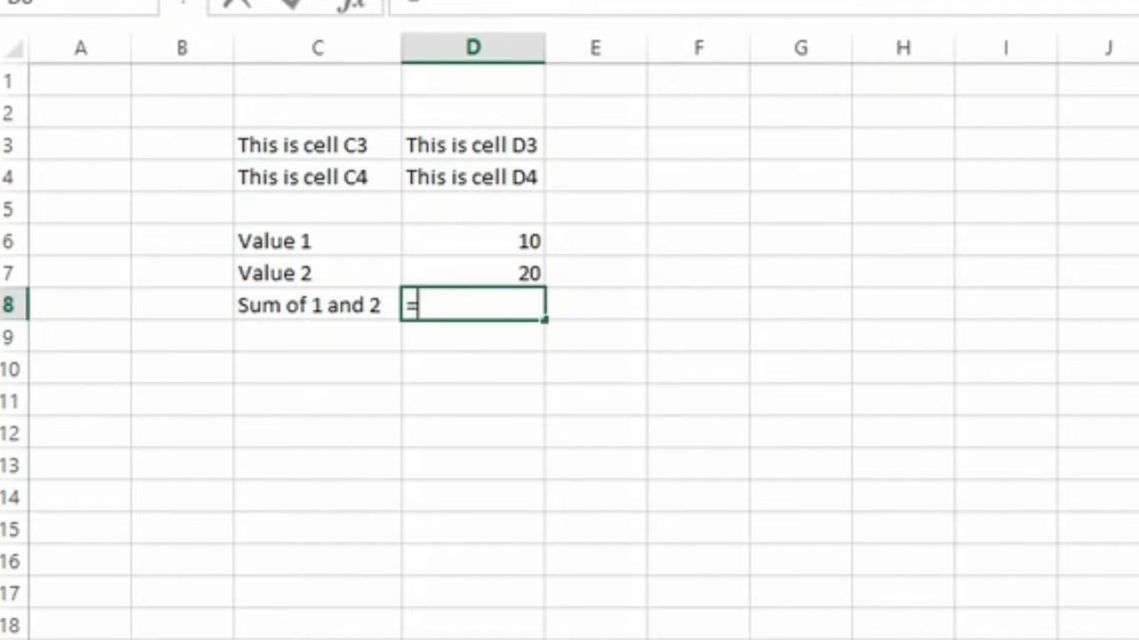
{"action": "left_click", "coordinate": [535, 241]}
{"action": "type", "text": "+"}
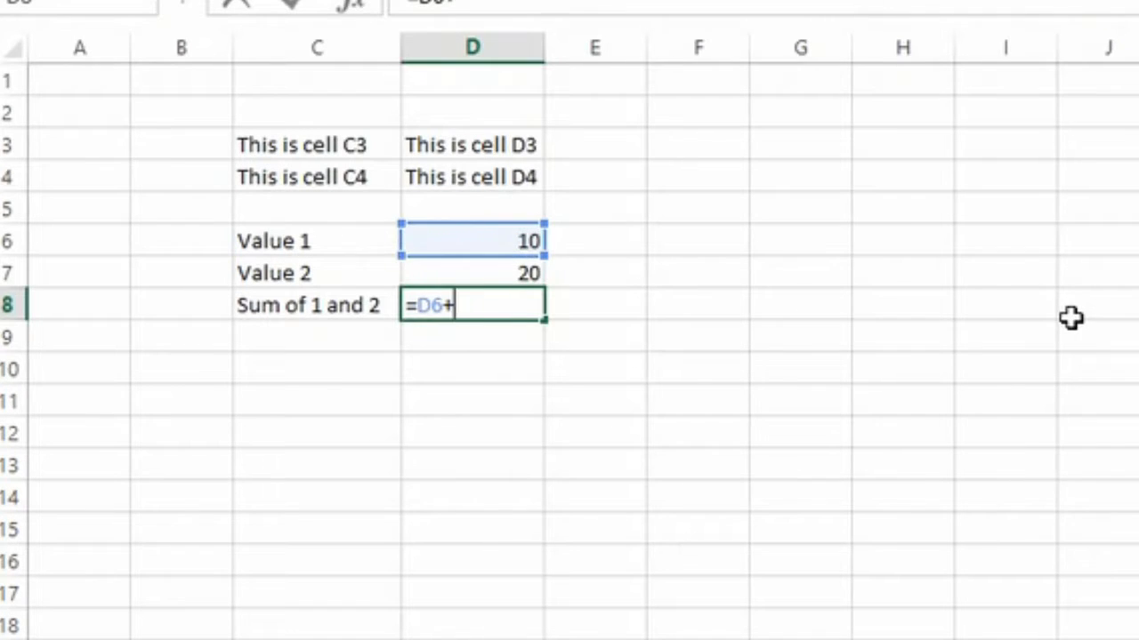
{"action": "left_click", "coordinate": [527, 277]}
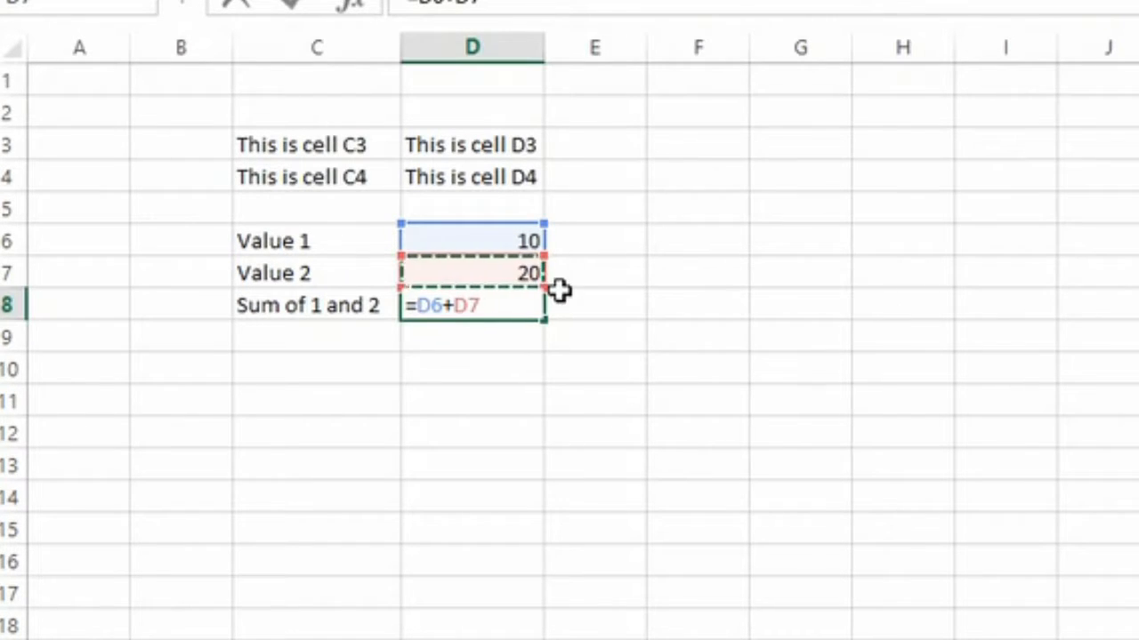
{"action": "key", "text": "Return"}
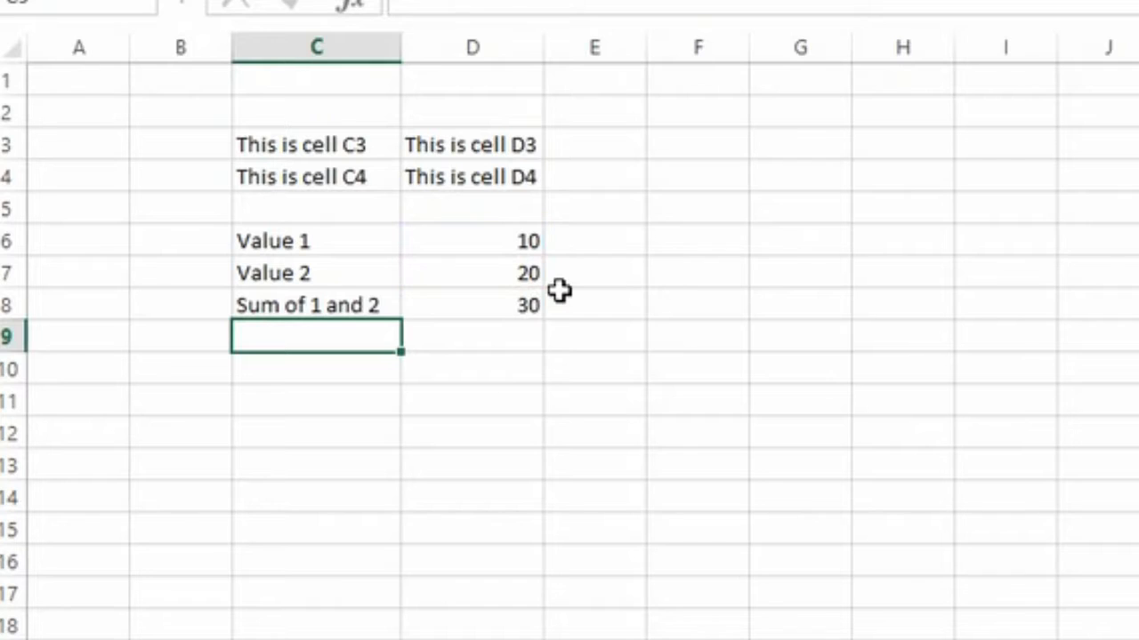
Enter the label "Product of 1 and 2" in C9
{"action": "type", "text": "Product o"}
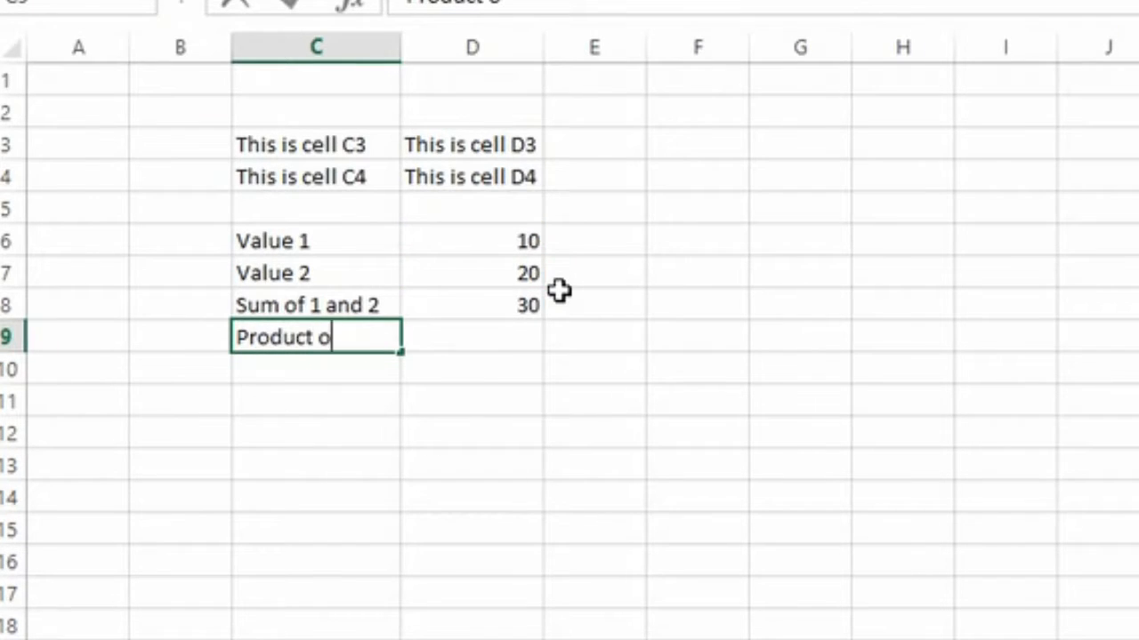
{"action": "type", "text": "f 1 and 2"}
{"action": "key", "text": "Tab"}
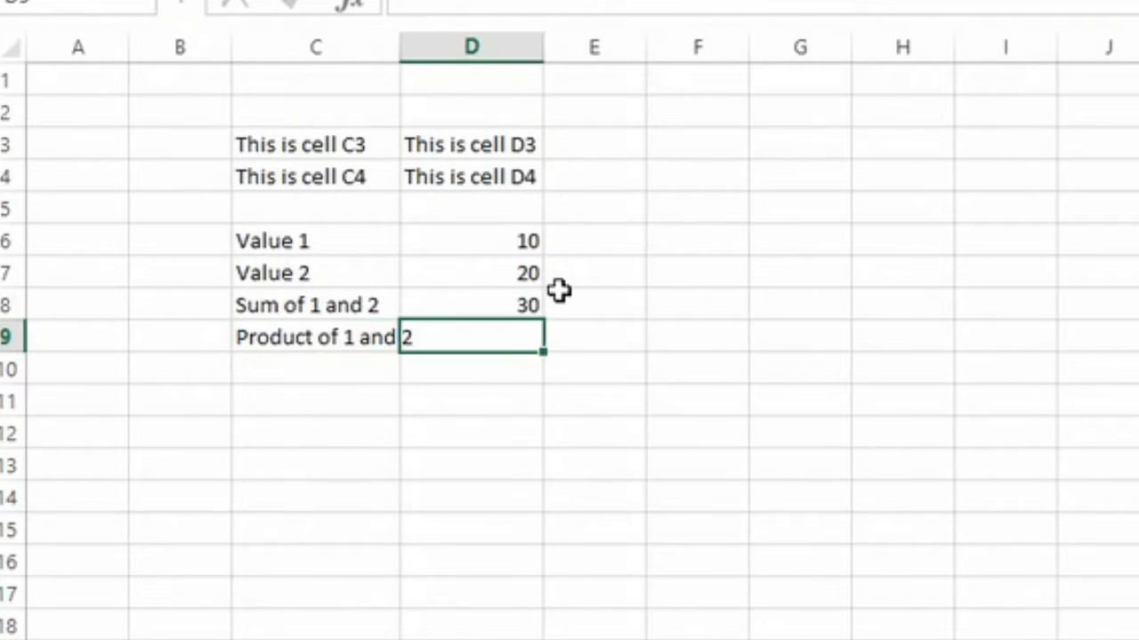
Enter the formula =D6*D7 in D9 and auto-fit the width of column C
{"action": "type", "text": "="}
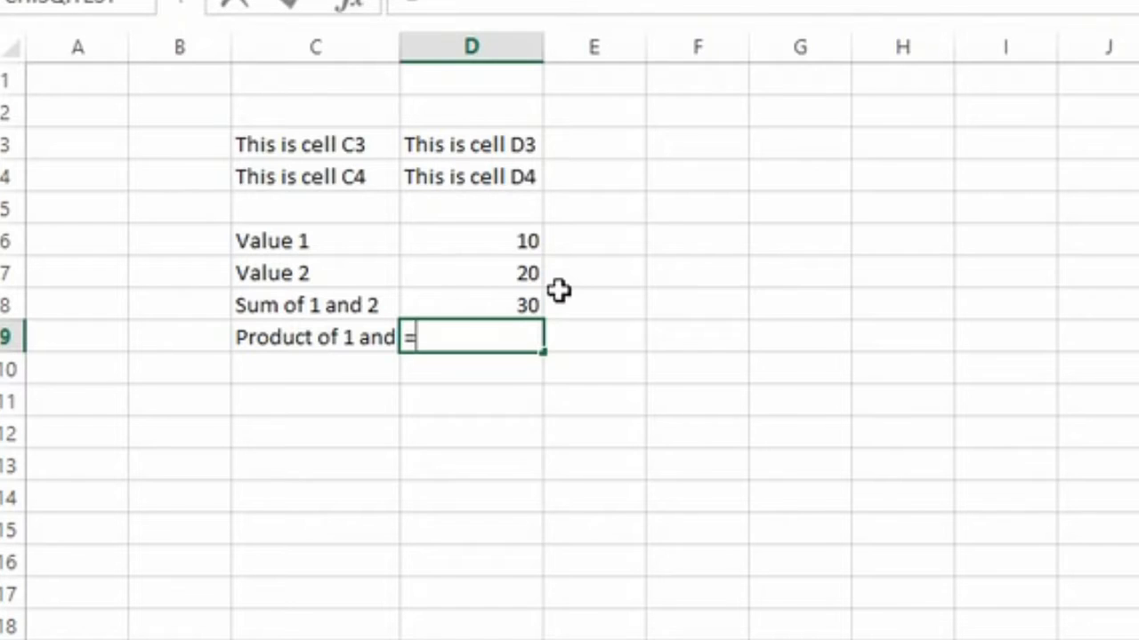
{"action": "left_click", "coordinate": [525, 247]}
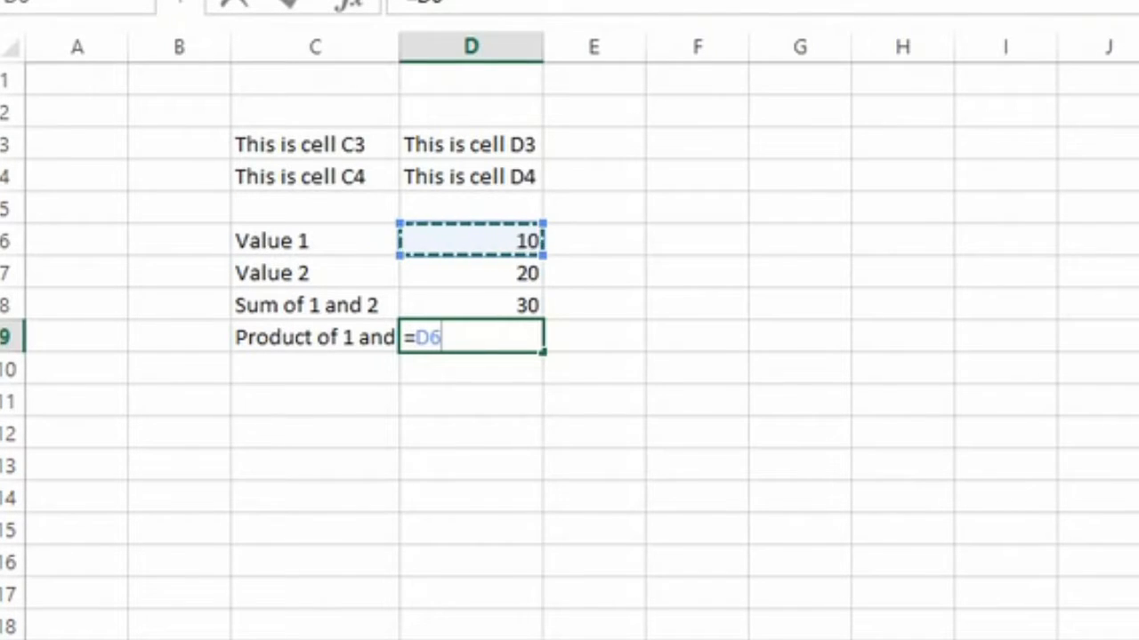
{"action": "type", "text": "*"}
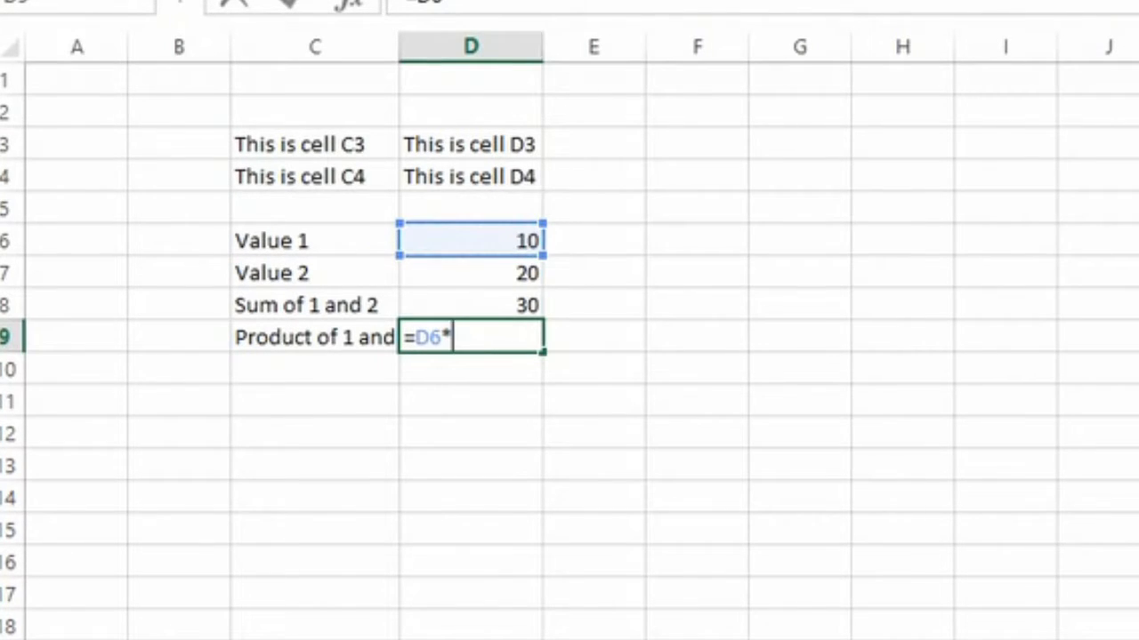
{"action": "left_click", "coordinate": [518, 275]}
{"action": "key", "text": "Return"}
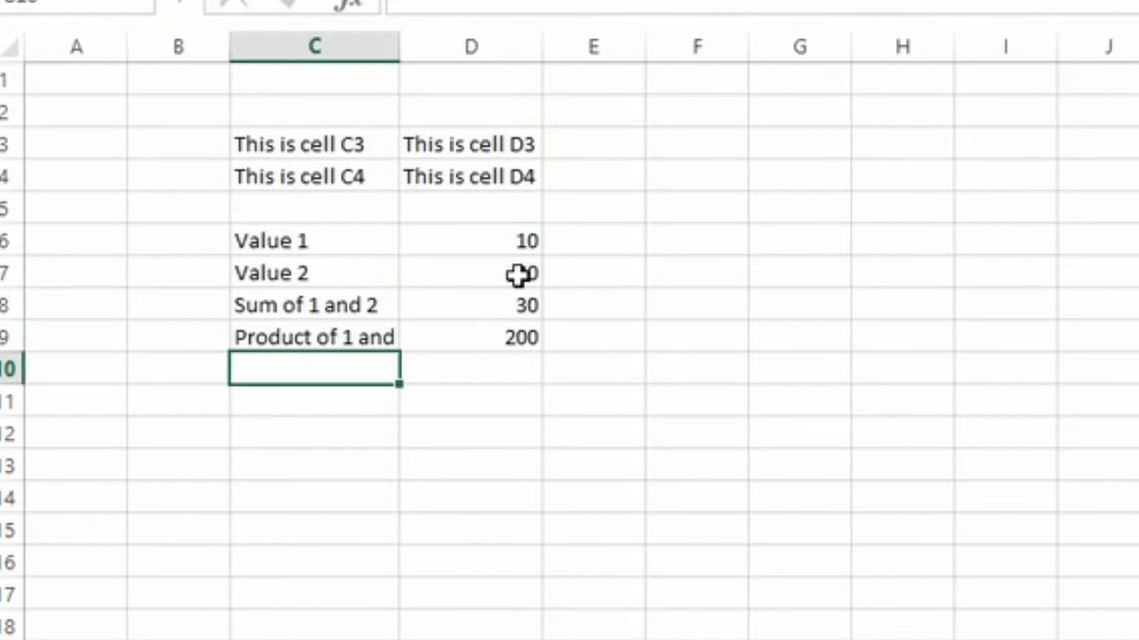
{"action": "double_click", "coordinate": [400, 49]}
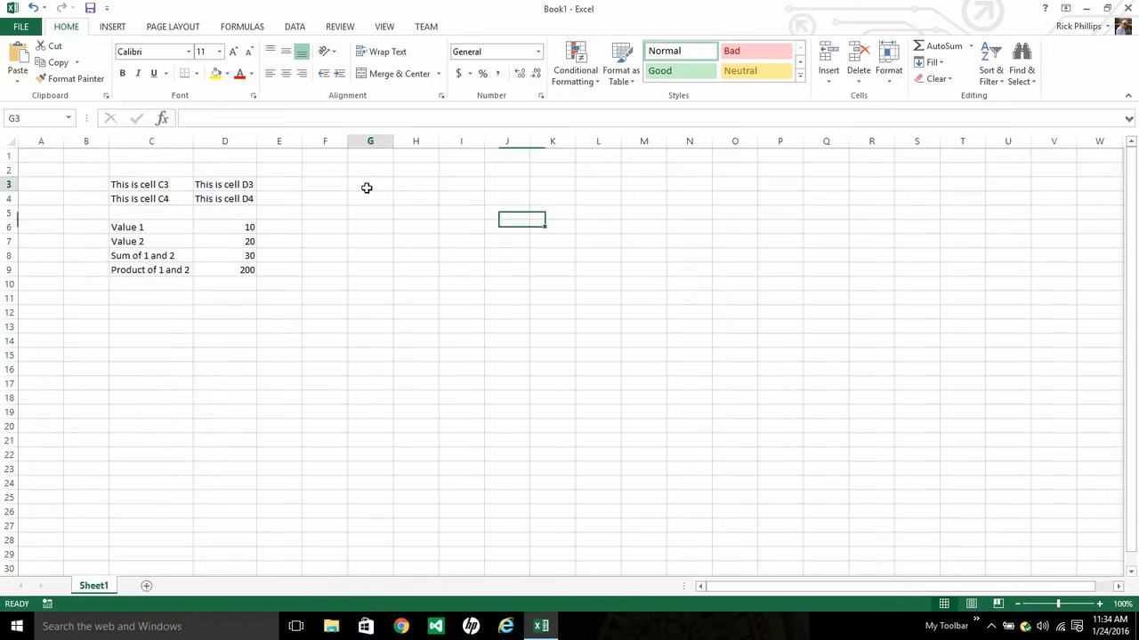
Enter 10, 20 and 30 in G3:G5 and extend the series down to 150 in G17
{"action": "left_click", "coordinate": [816, 147]}
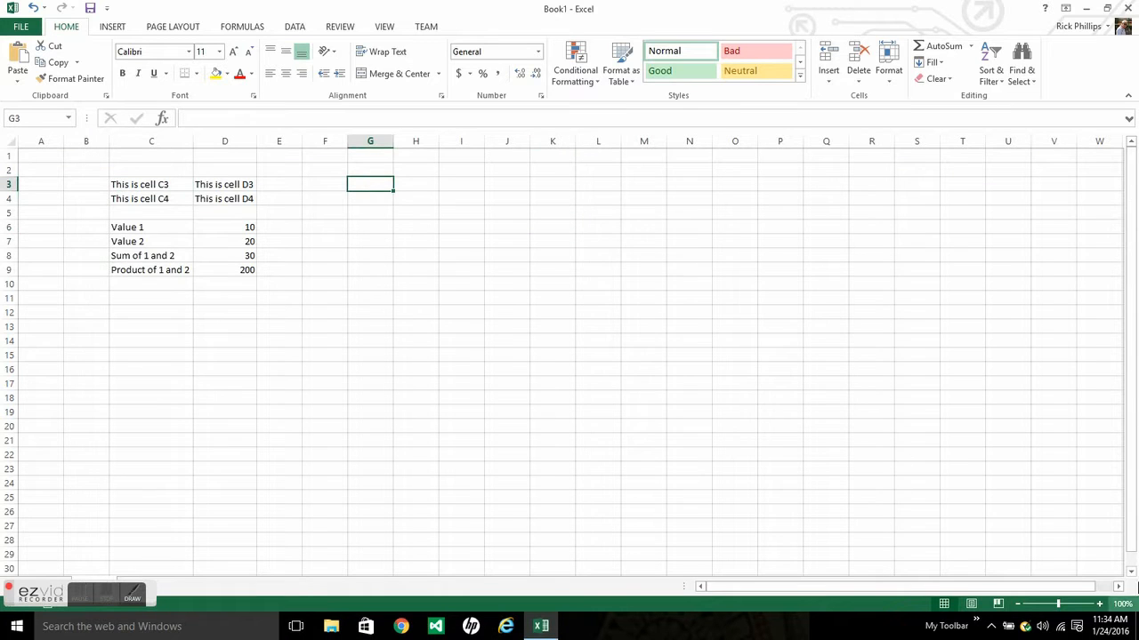
{"action": "type", "text": "1"}
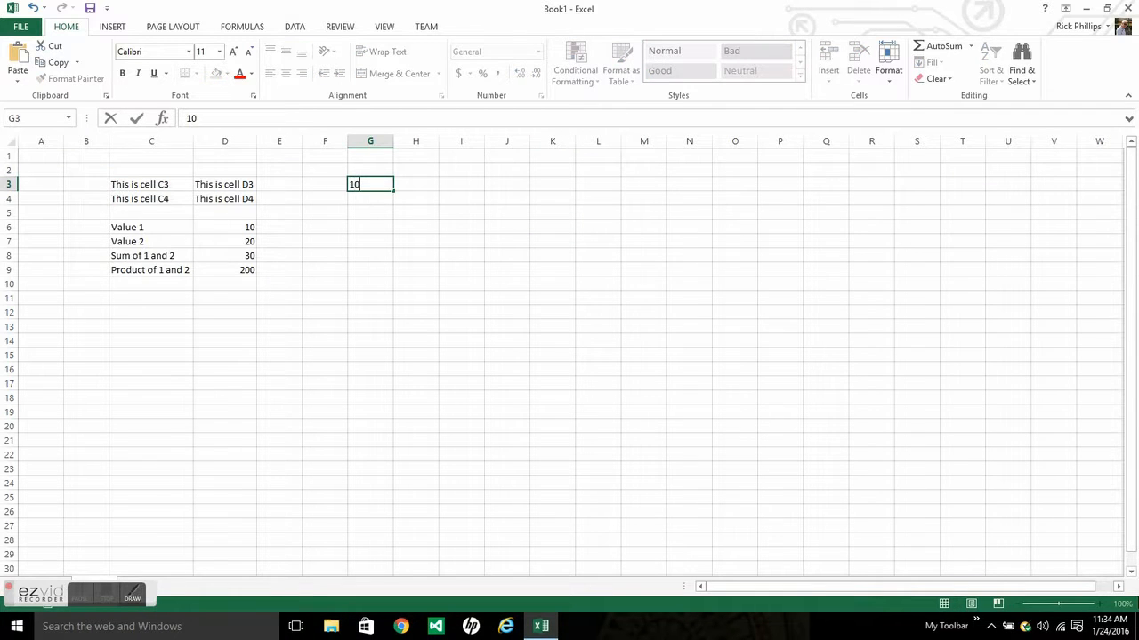
{"action": "type", "text": "0"}
{"action": "key", "text": "Return"}
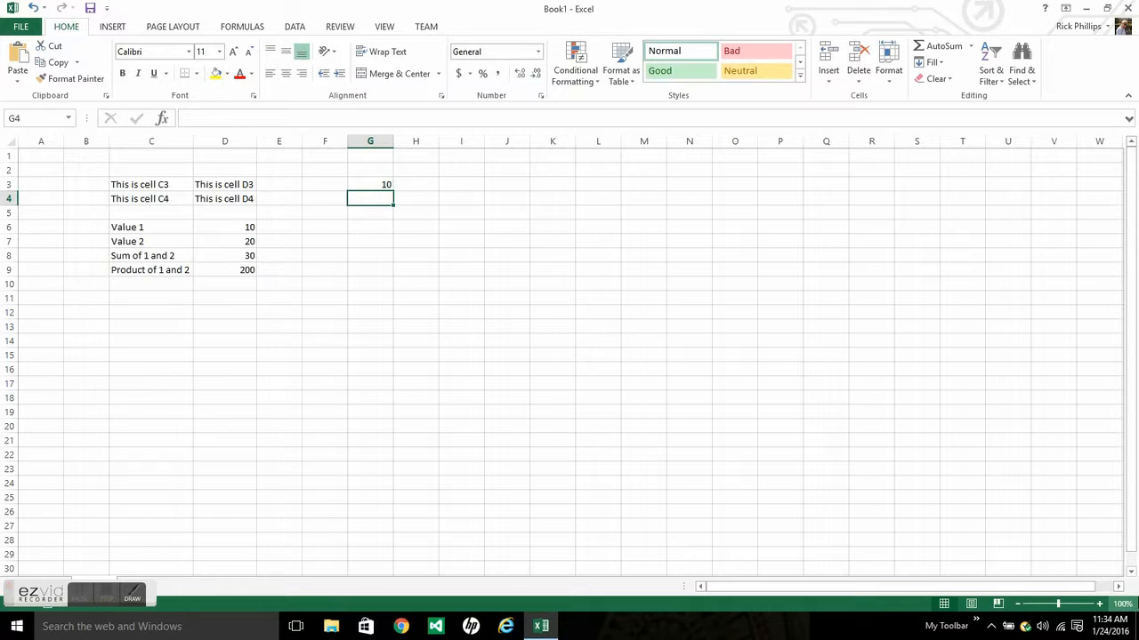
{"action": "type", "text": "20"}
{"action": "key", "text": "Return"}
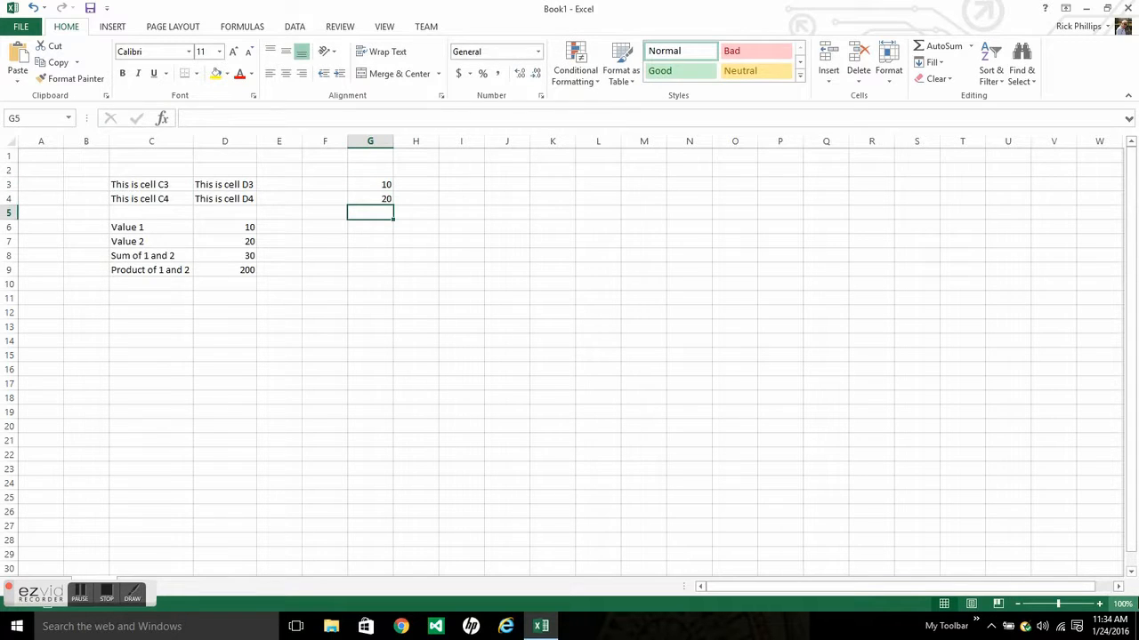
{"action": "type", "text": "30"}
{"action": "key", "text": "Return"}
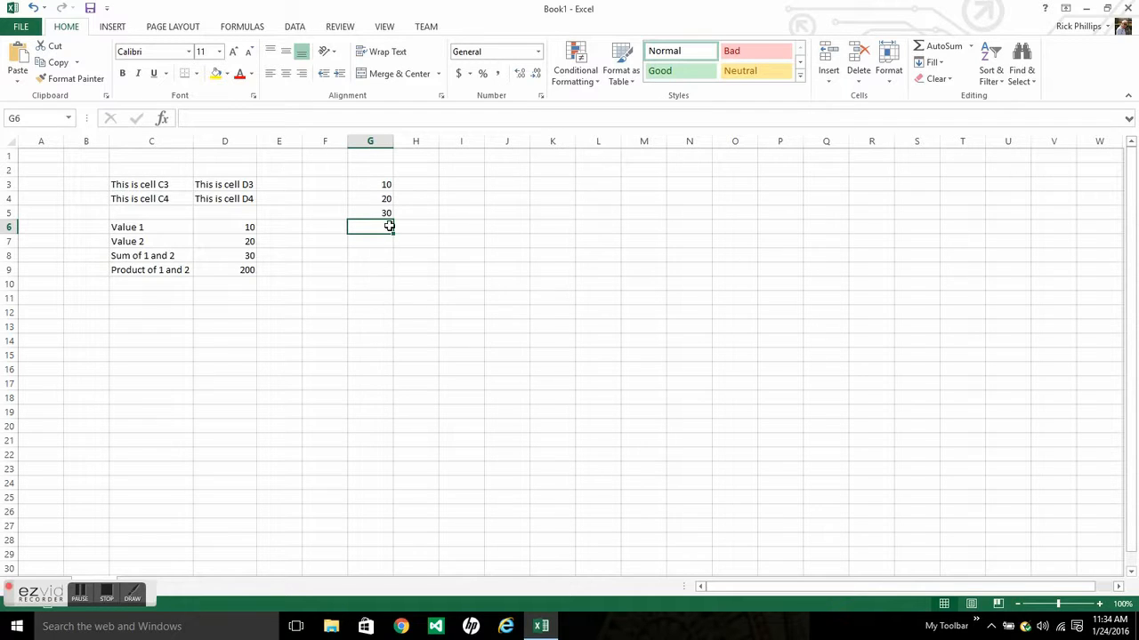
{"action": "left_click_drag", "start_coordinate": [385, 185], "coordinate": [385, 206]}
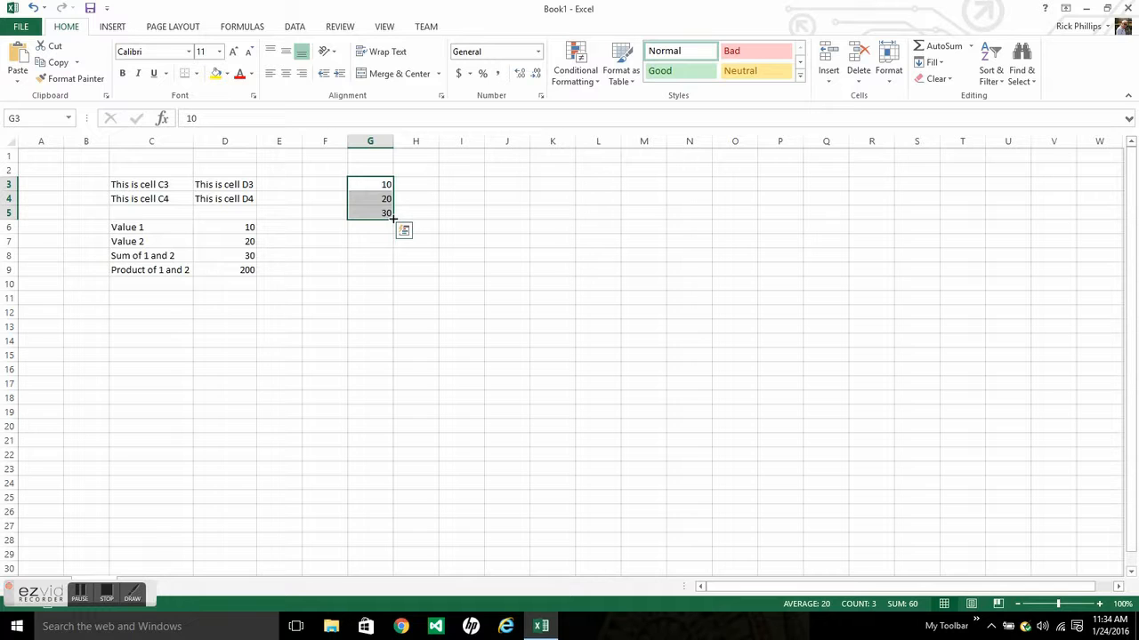
{"action": "left_click_drag", "start_coordinate": [393, 223], "coordinate": [392, 392]}
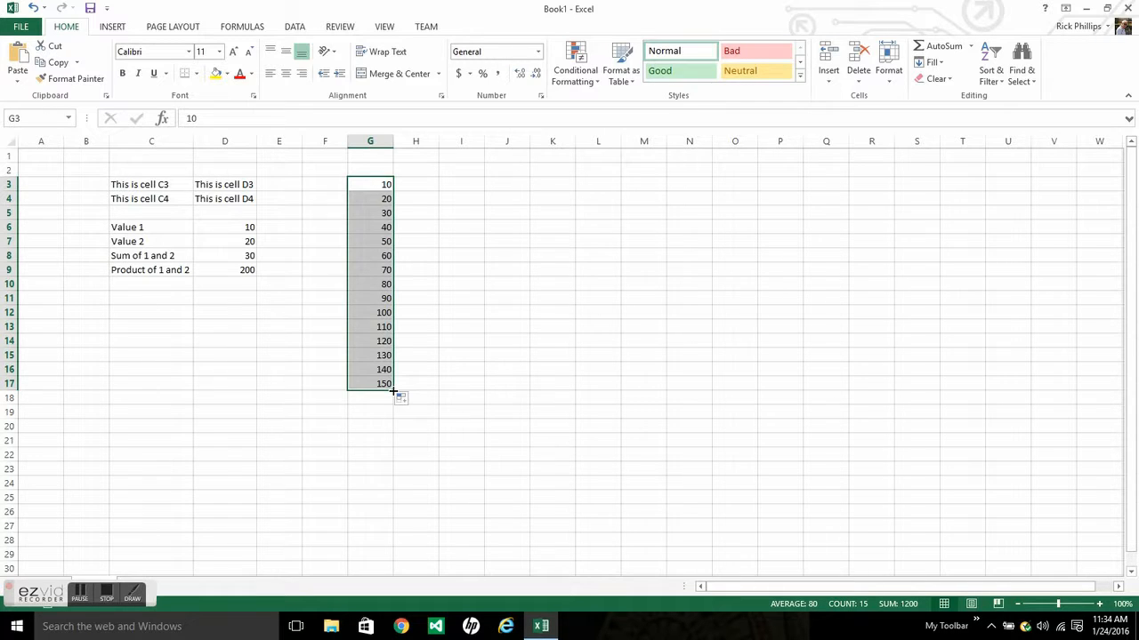
Enter 1.5 in H3 and copy it into H4:H17
{"action": "left_click", "coordinate": [432, 186]}
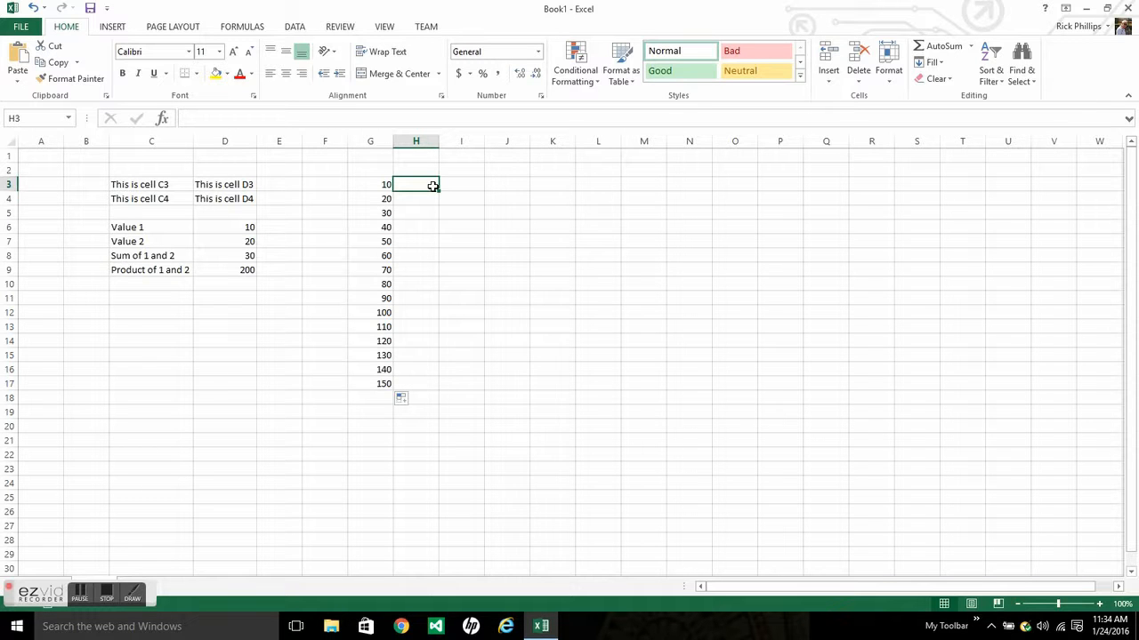
{"action": "type", "text": "1.5"}
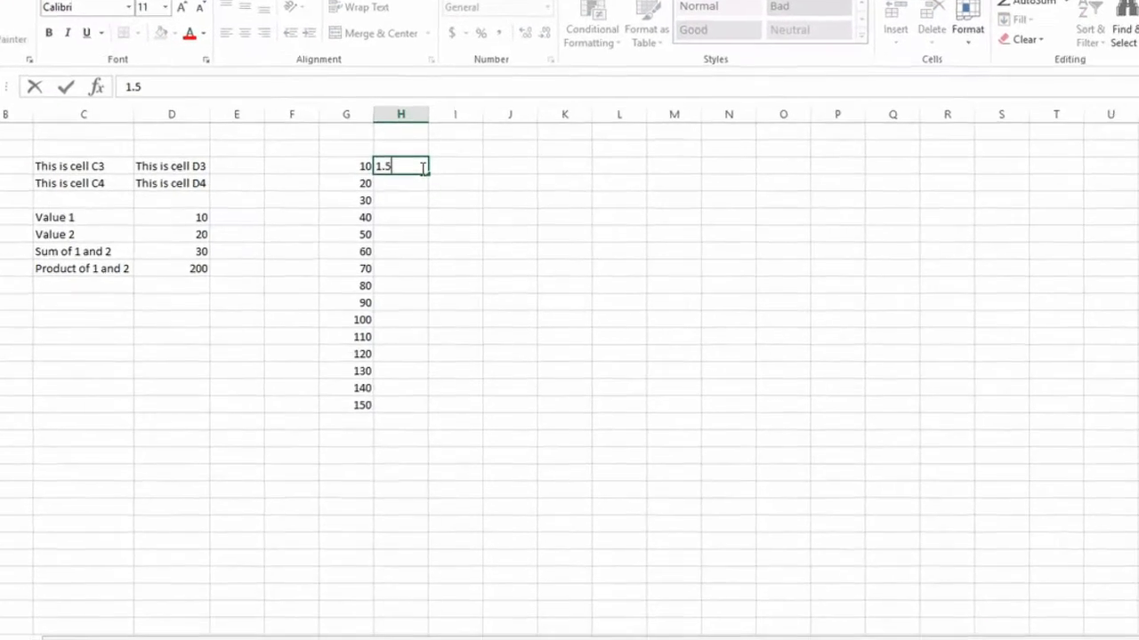
{"action": "key", "text": "Return"}
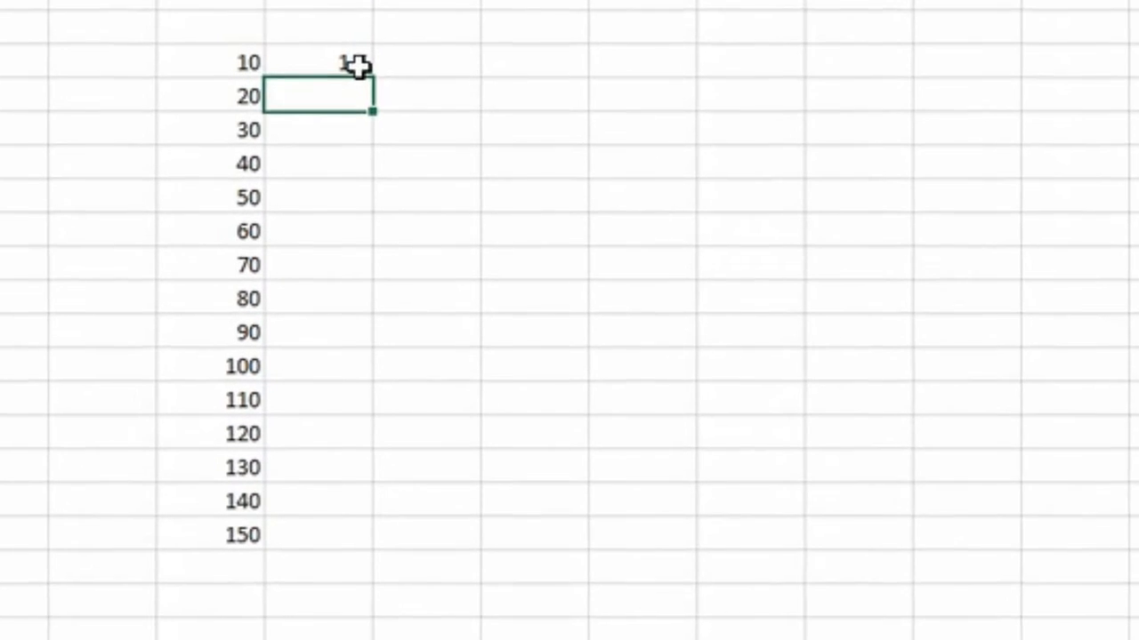
{"action": "left_click", "coordinate": [374, 89]}
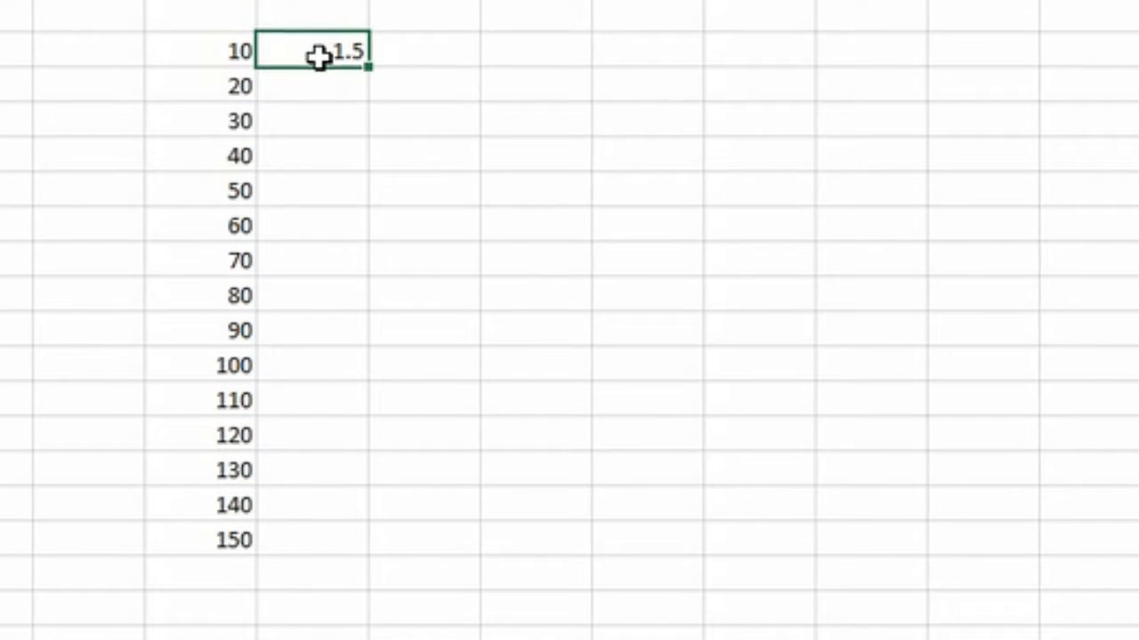
{"action": "right_click", "coordinate": [325, 56]}
{"action": "left_click", "coordinate": [406, 120]}
{"action": "left_click_drag", "start_coordinate": [338, 86], "coordinate": [341, 540]}
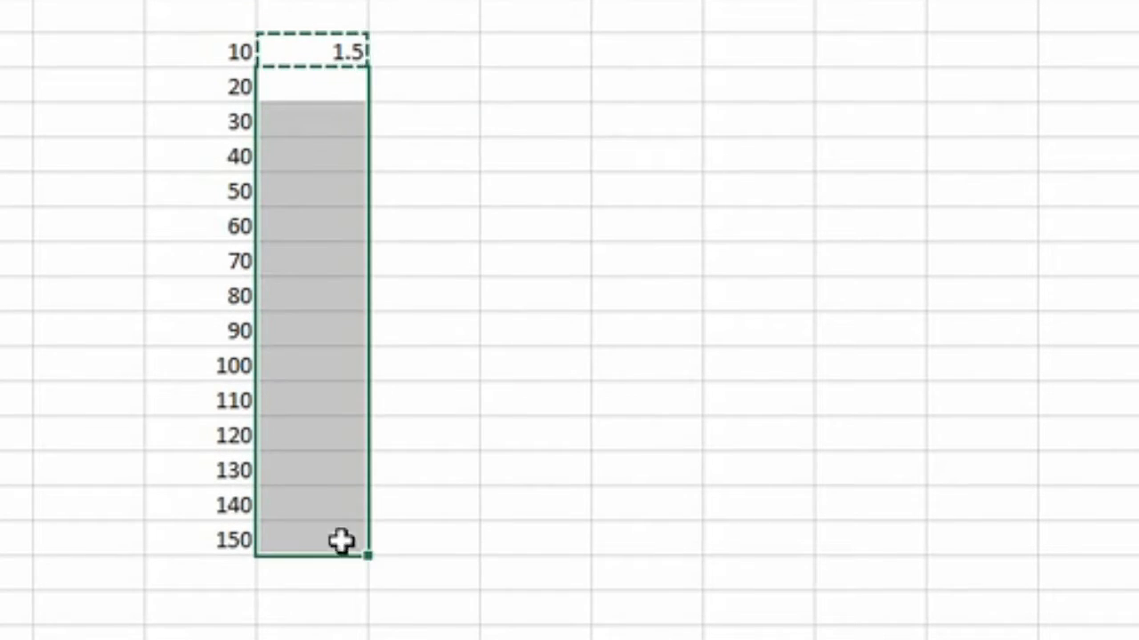
{"action": "right_click", "coordinate": [332, 267]}
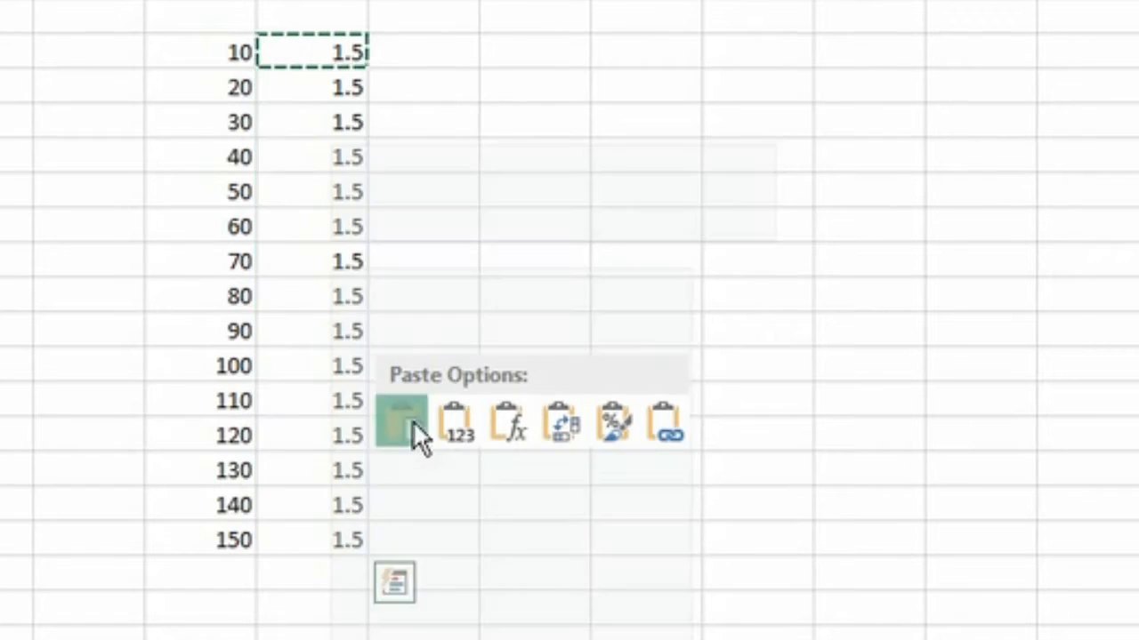
{"action": "left_click", "coordinate": [411, 423]}
Enter the formula =G3*H3 in I3 and check the cells it references
{"action": "left_click", "coordinate": [450, 53]}
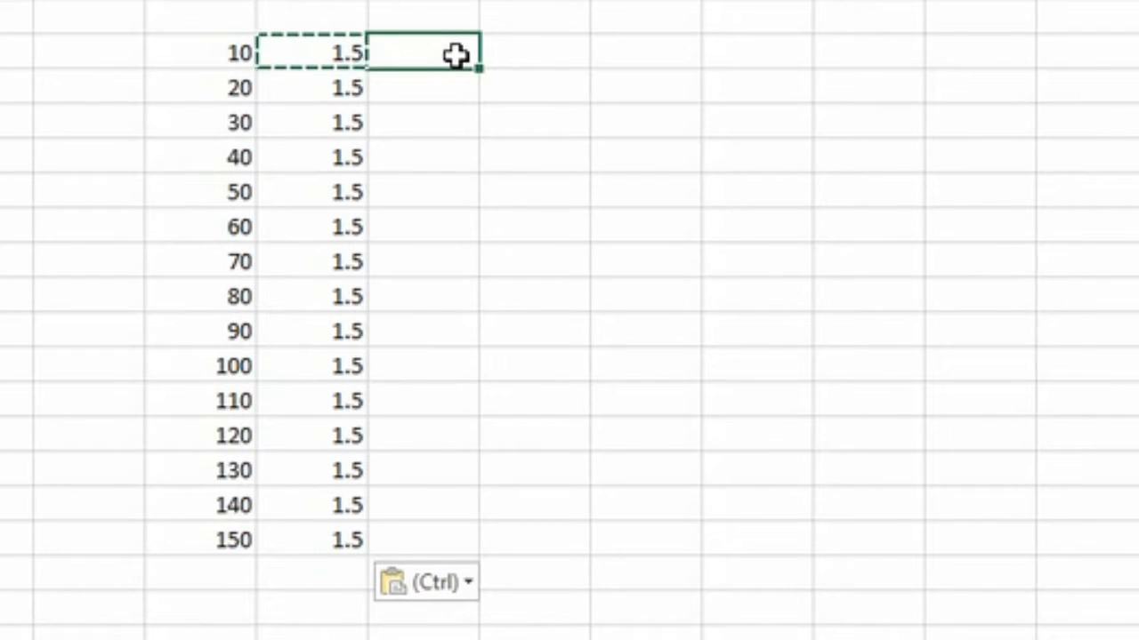
{"action": "key", "text": "Escape"}
{"action": "type", "text": "="}
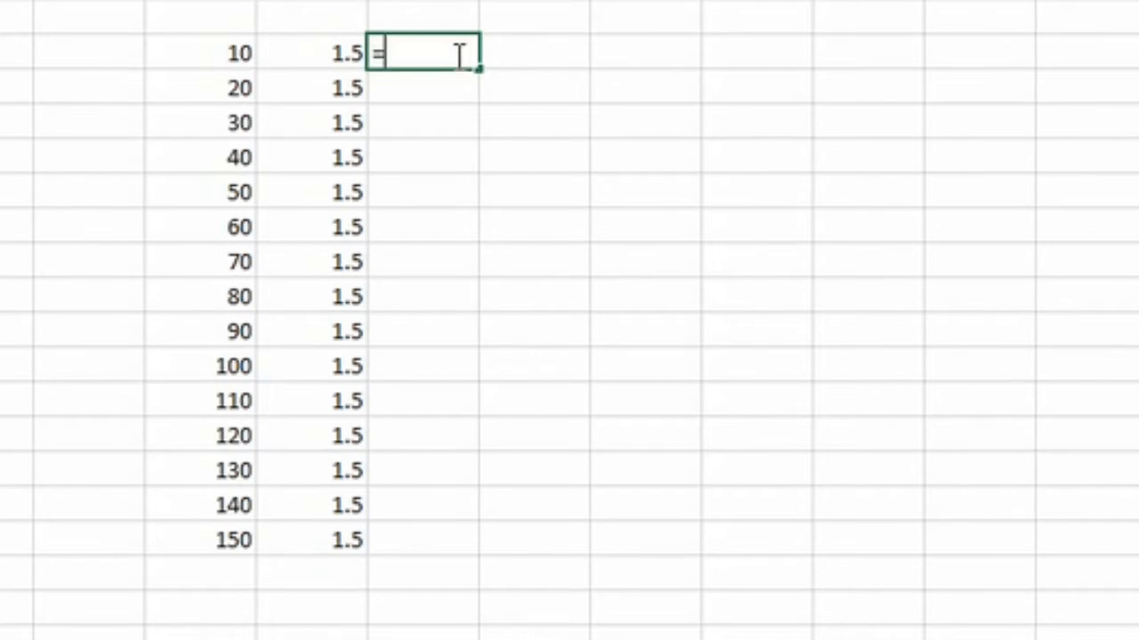
{"action": "left_click", "coordinate": [242, 55]}
{"action": "type", "text": "*"}
{"action": "left_click", "coordinate": [325, 55]}
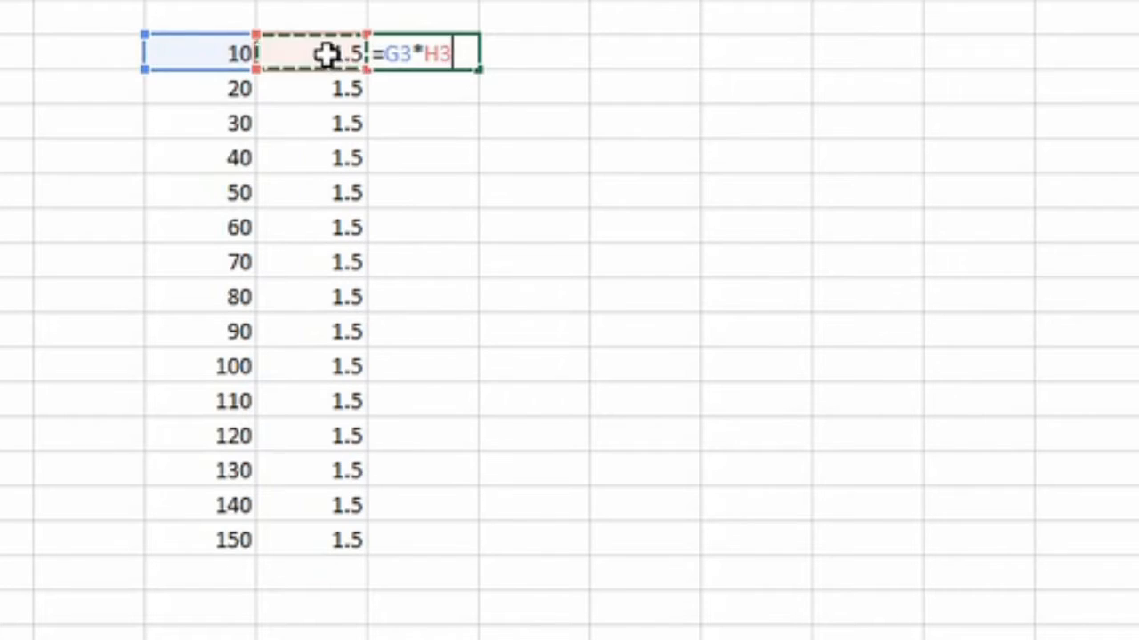
{"action": "key", "text": "Return"}
{"action": "key", "text": "Up"}
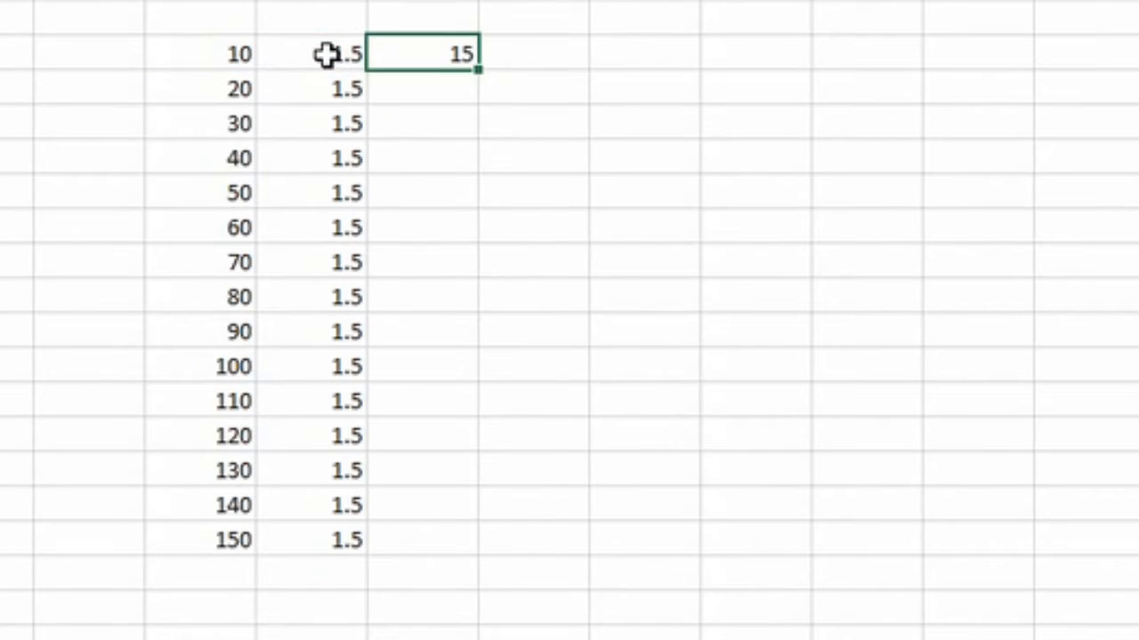
{"action": "key", "text": "F2"}
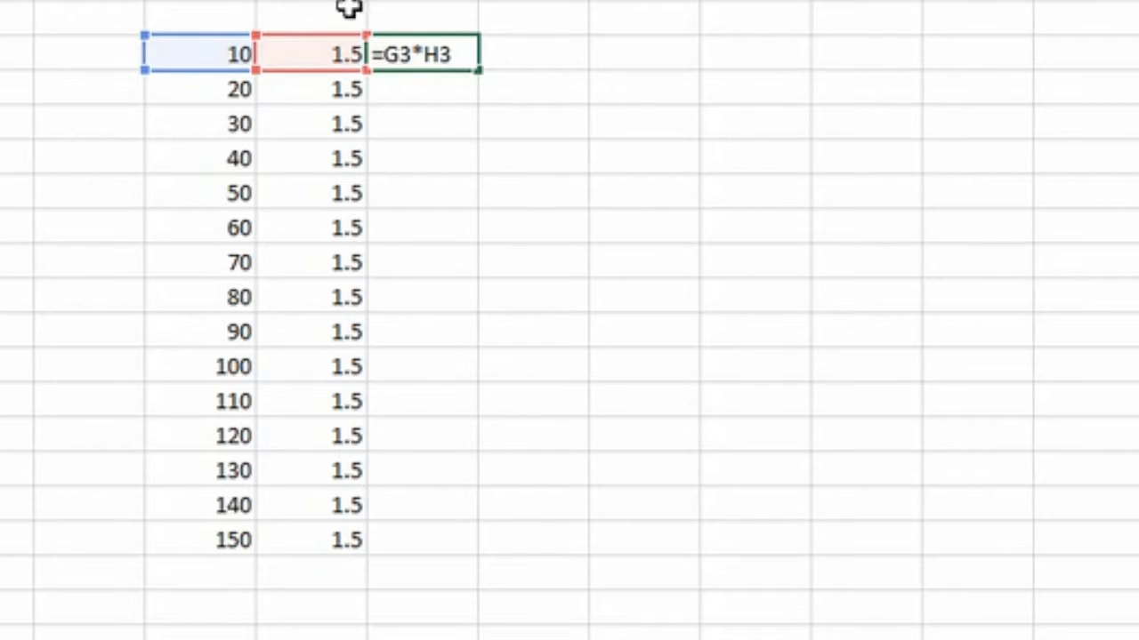
{"action": "left_click", "coordinate": [399, 97]}
Copy the formula in I3 into I4:I17
{"action": "left_click", "coordinate": [412, 56]}
{"action": "right_click", "coordinate": [420, 63]}
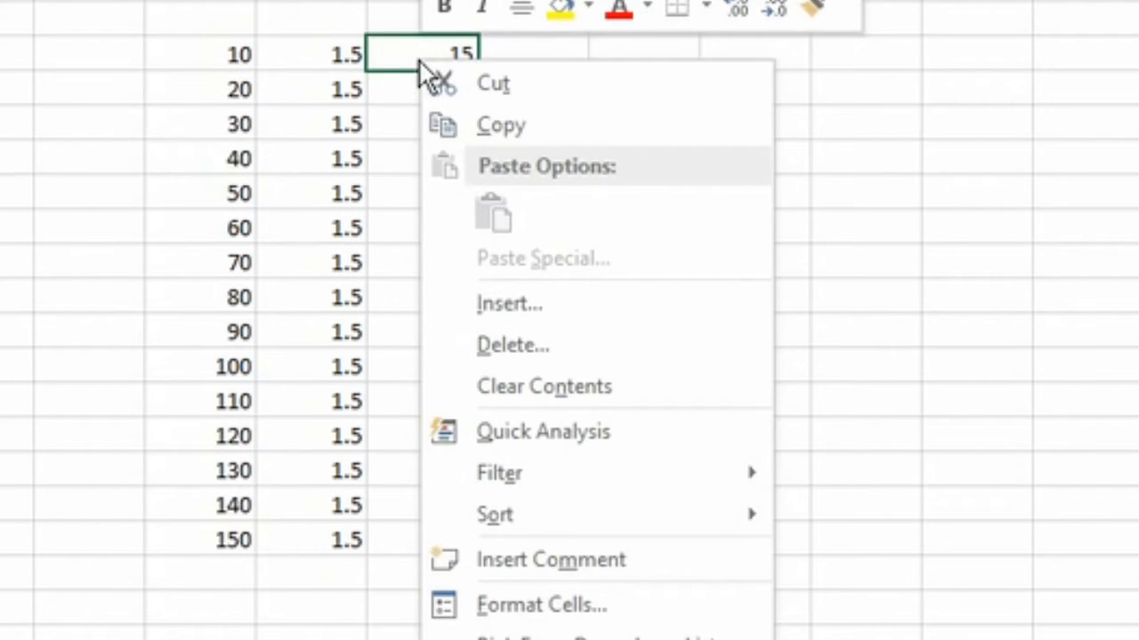
{"action": "left_click", "coordinate": [472, 131]}
{"action": "left_click_drag", "start_coordinate": [450, 89], "coordinate": [450, 549]}
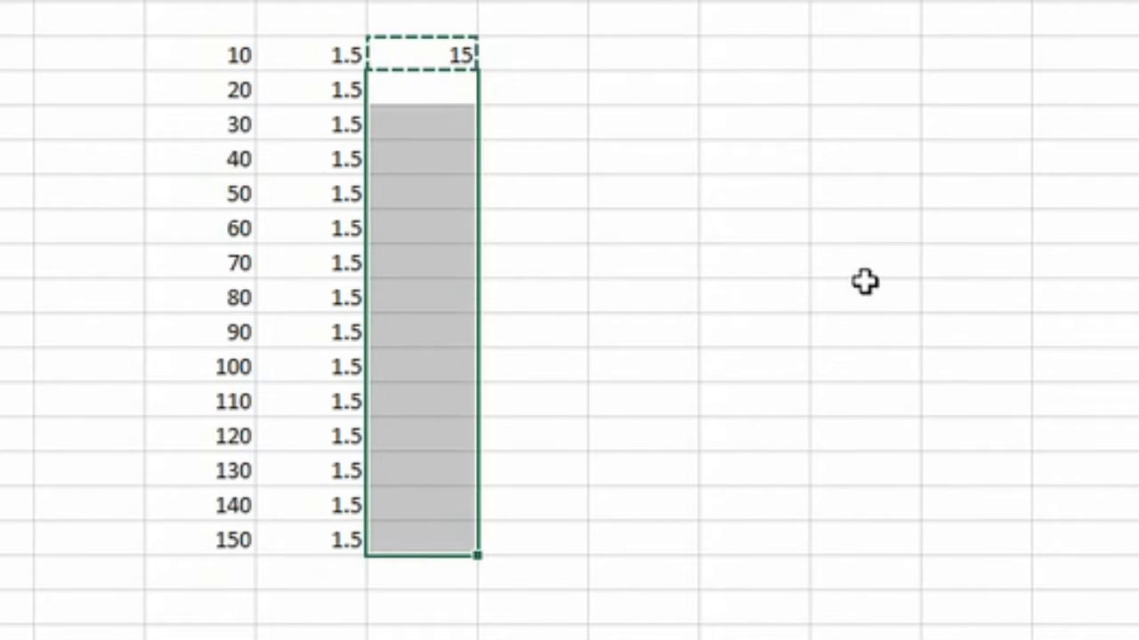
{"action": "key", "text": "ctrl+v"}
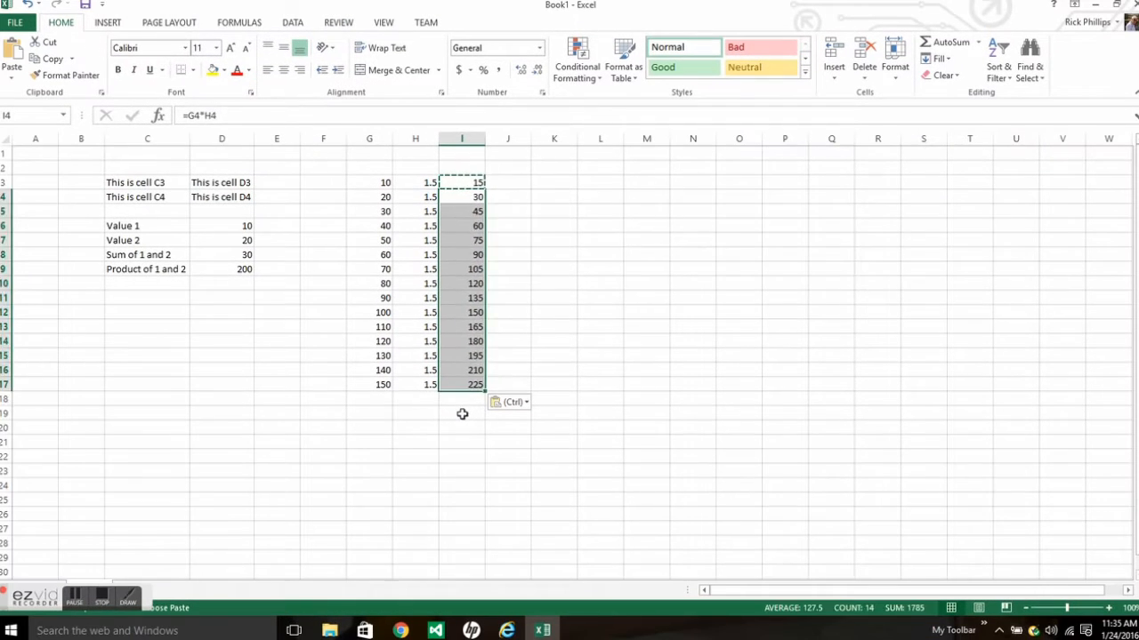
Label F19 "Total" and enter the formula =SUM(G3:G17) in G19
{"action": "left_click", "coordinate": [462, 414]}
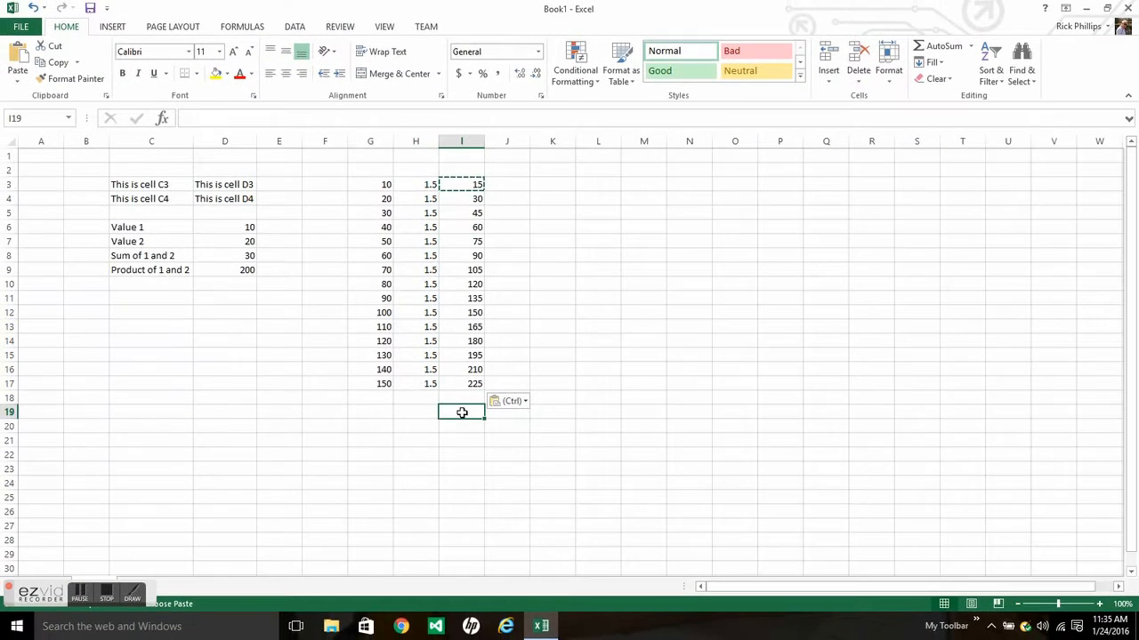
{"action": "left_click", "coordinate": [328, 414]}
{"action": "key", "text": "Escape"}
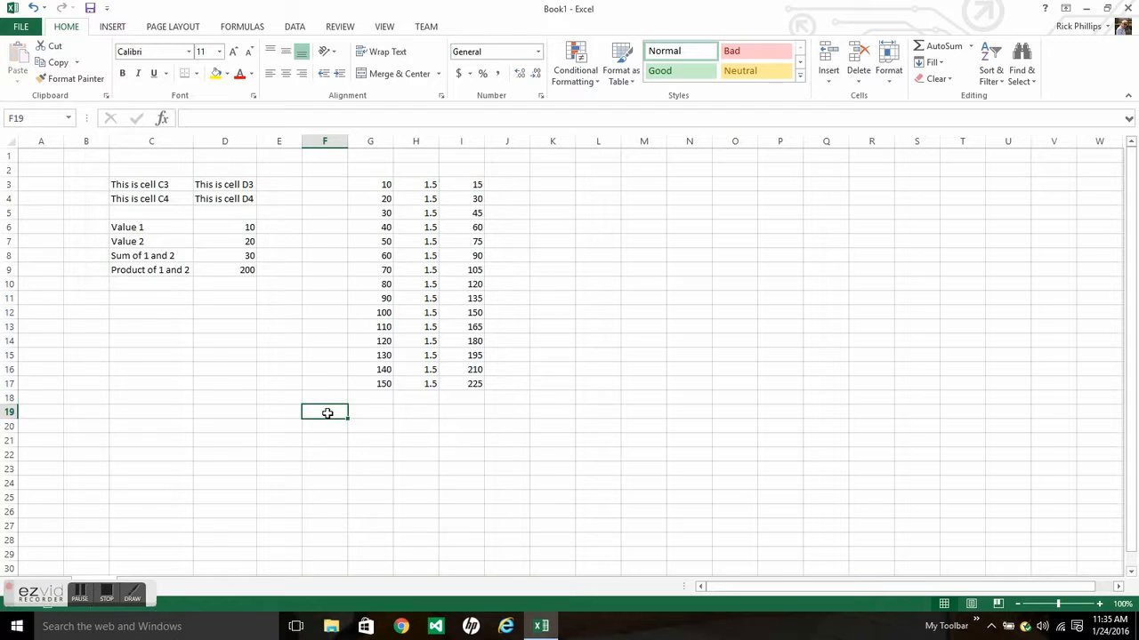
{"action": "type", "text": "Total"}
{"action": "key", "text": "Tab"}
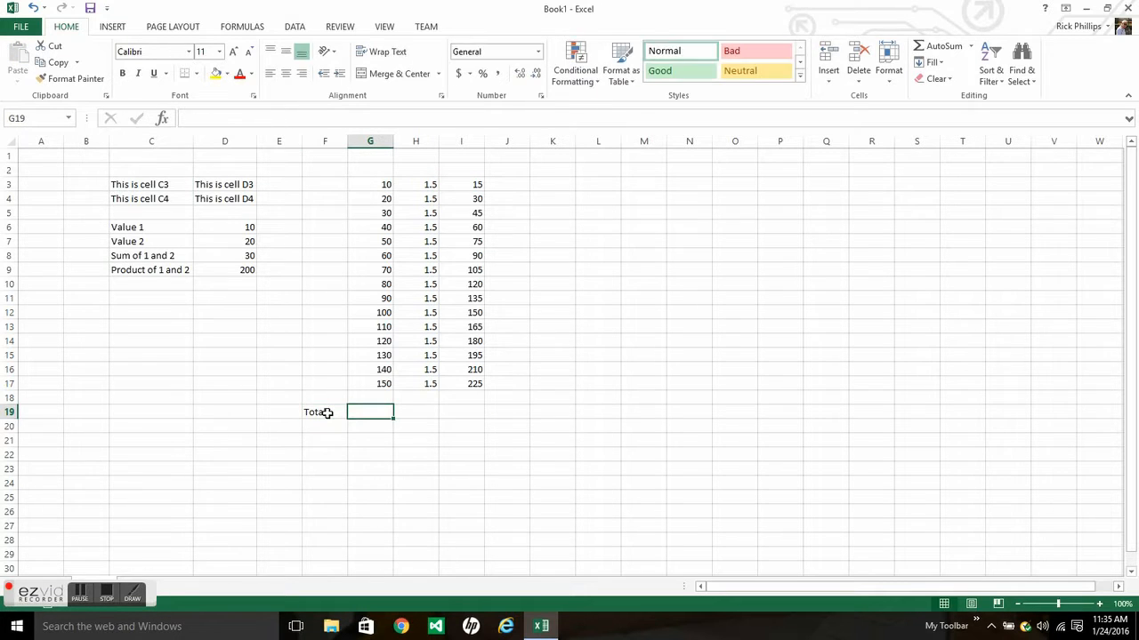
{"action": "type", "text": "=sum("}
{"action": "left_click_drag", "start_coordinate": [387, 188], "coordinate": [382, 383]}
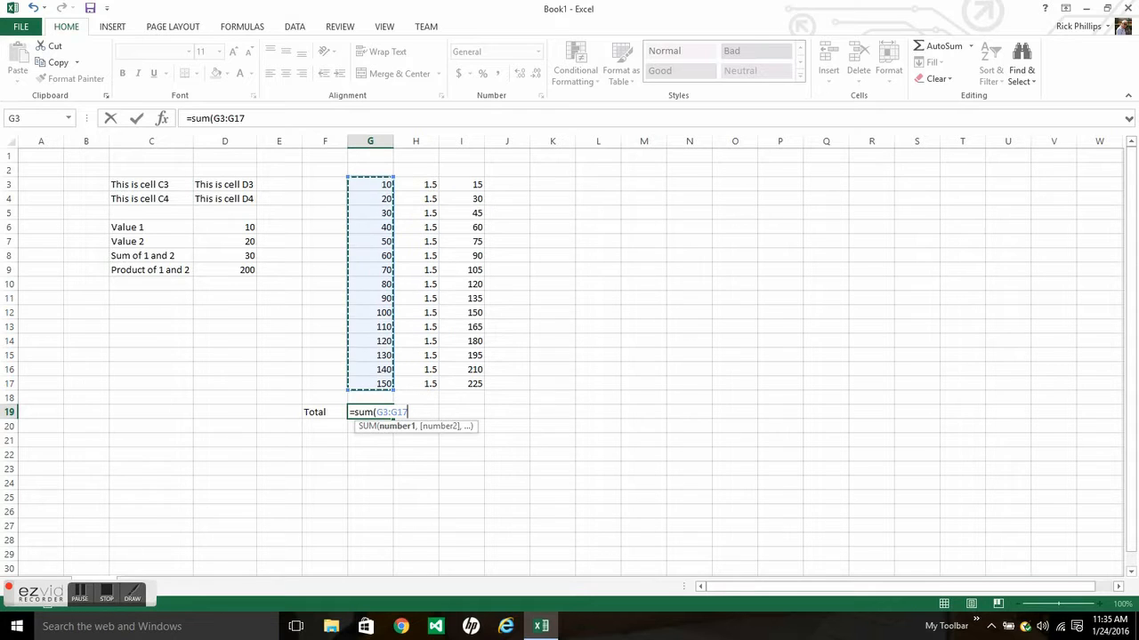
{"action": "key", "text": "Return"}
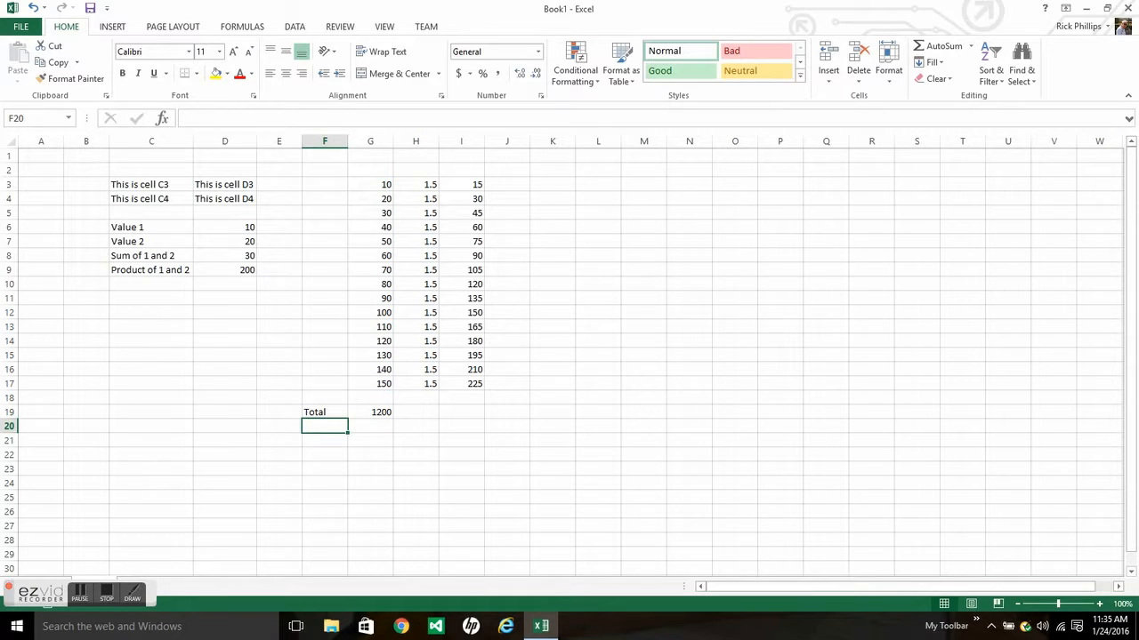
Copy the SUM formula in G19 into H19:I19
{"action": "key", "text": "Up"}
{"action": "key", "text": "Right"}
{"action": "key", "text": "ctrl+c"}
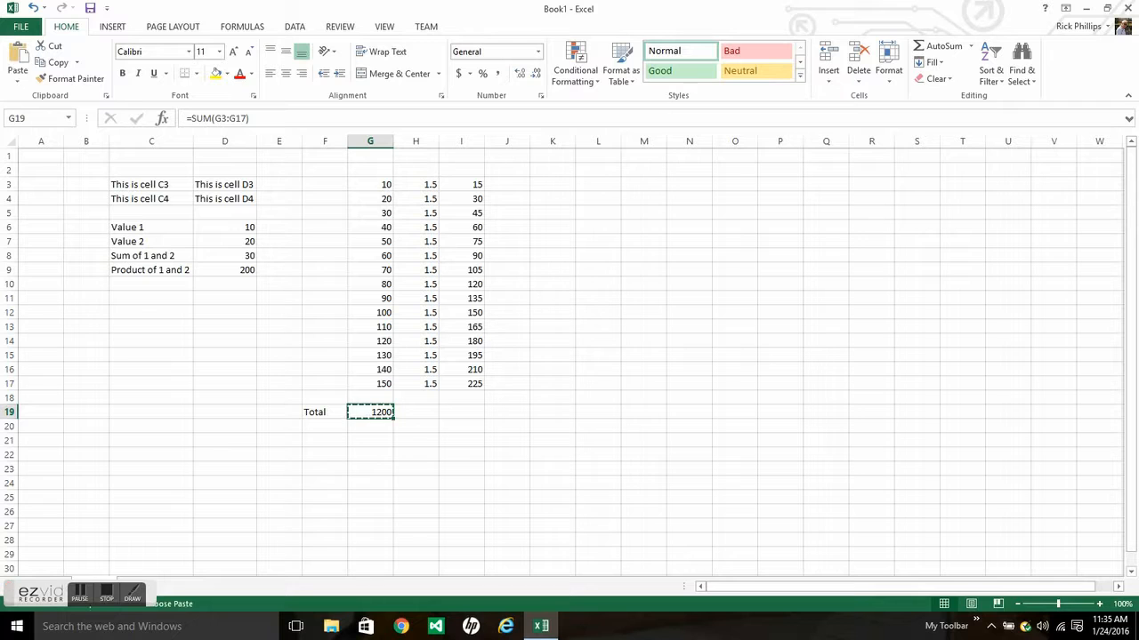
{"action": "key", "text": "Right"}
{"action": "key", "text": "shift+Right"}
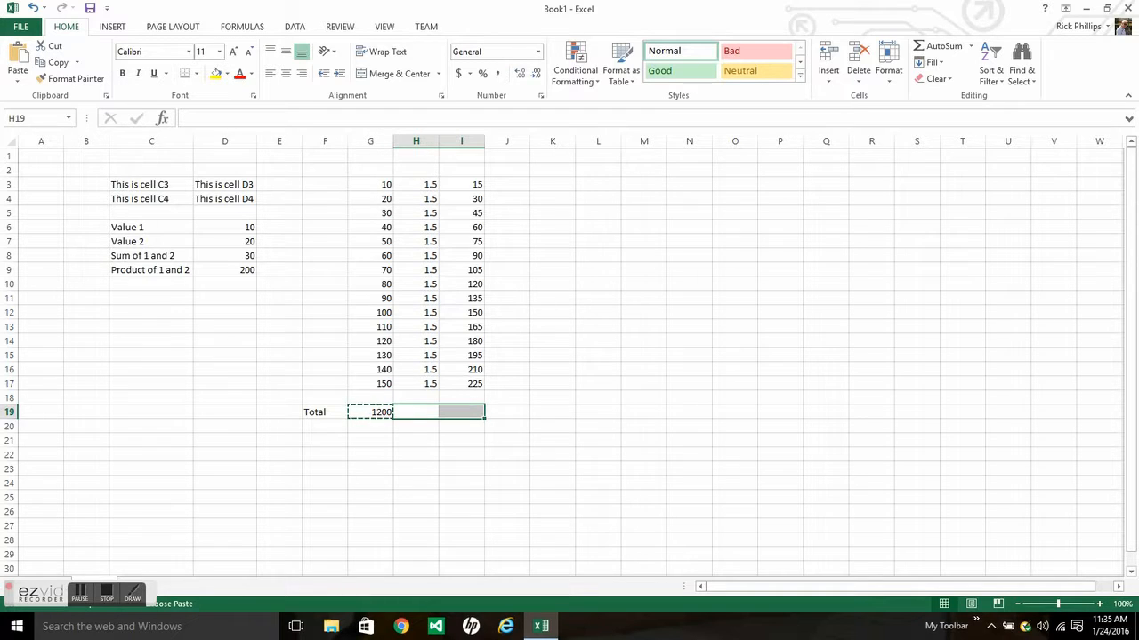
{"action": "key", "text": "ctrl+v"}
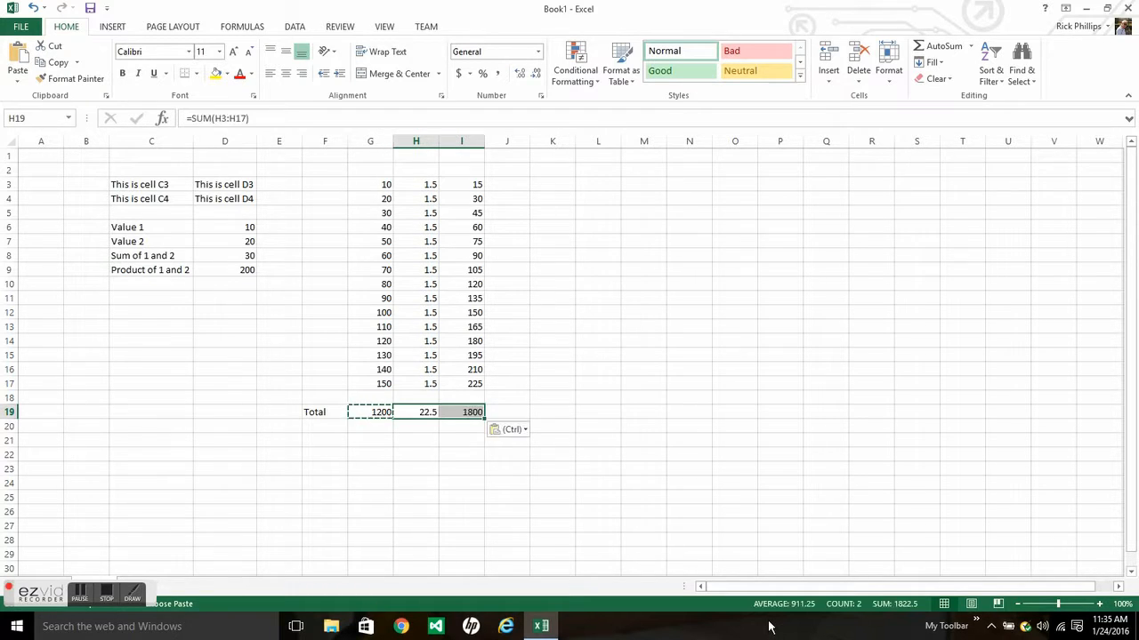
{"action": "left_click", "coordinate": [509, 498]}
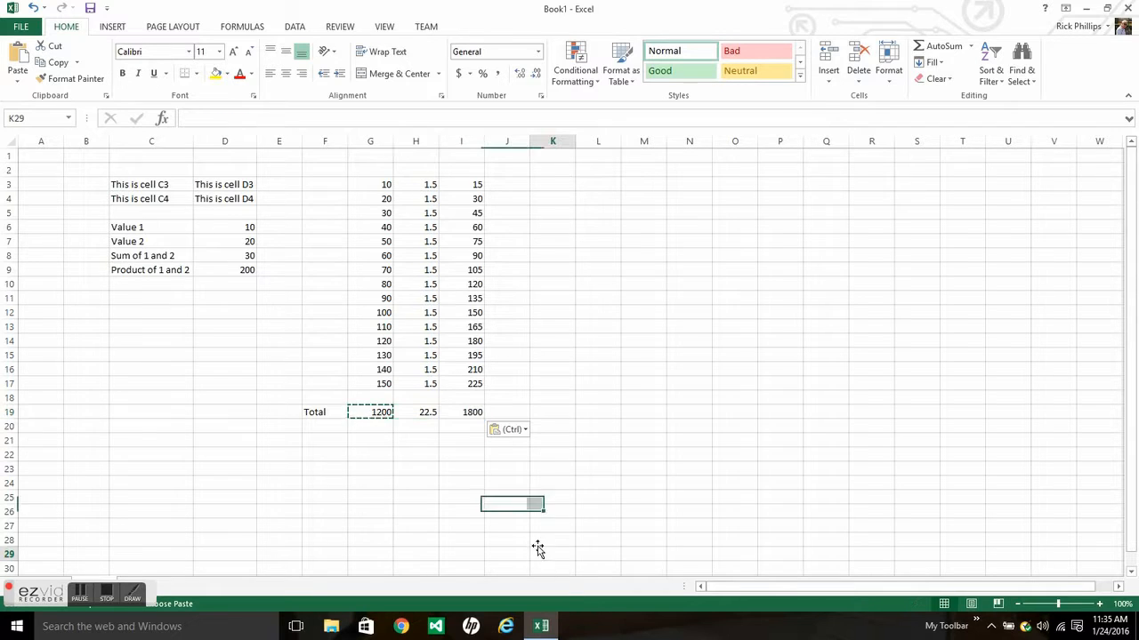
{"action": "left_click", "coordinate": [547, 553]}
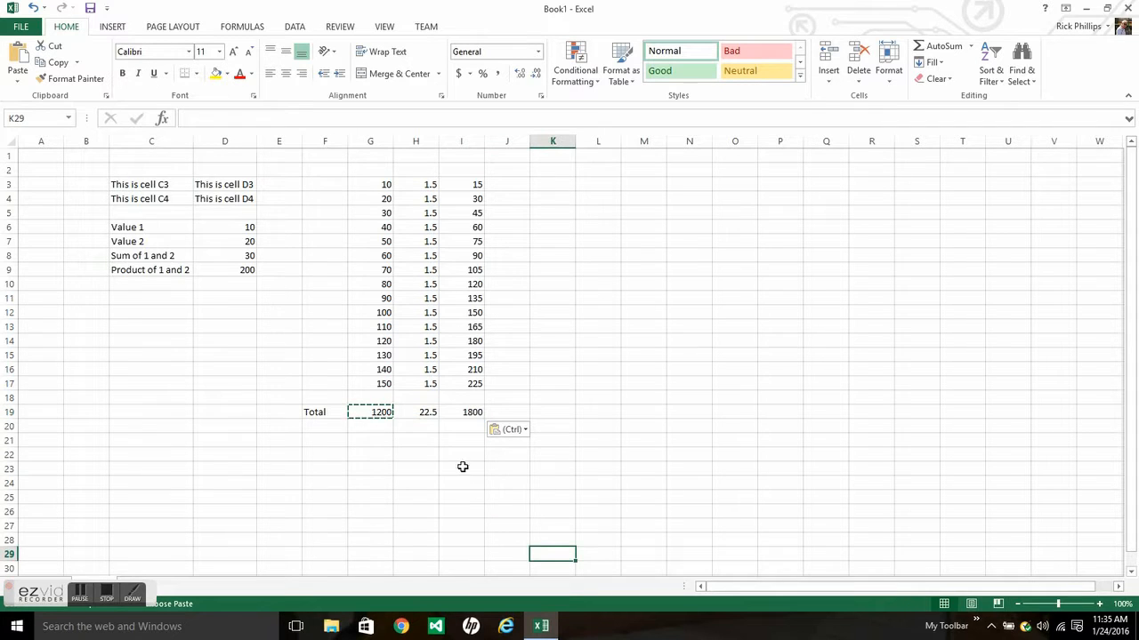
Change the start of the SUM range in I19 to H3 and restore it to I3
{"action": "left_click", "coordinate": [471, 412]}
{"action": "double_click", "coordinate": [471, 413]}
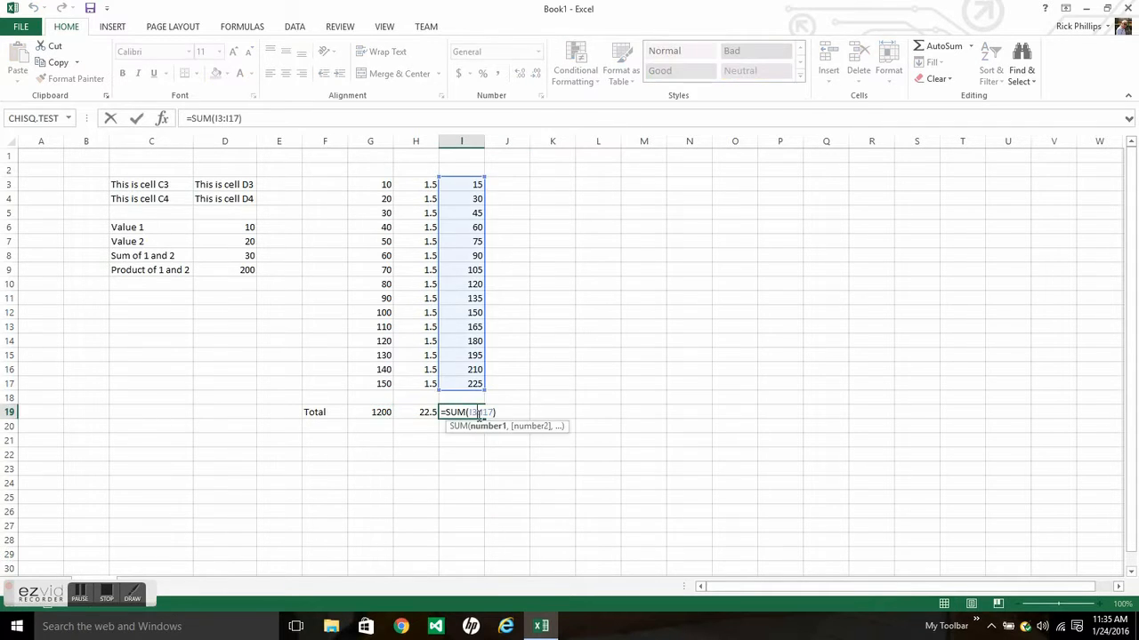
{"action": "left_click", "coordinate": [292, 119]}
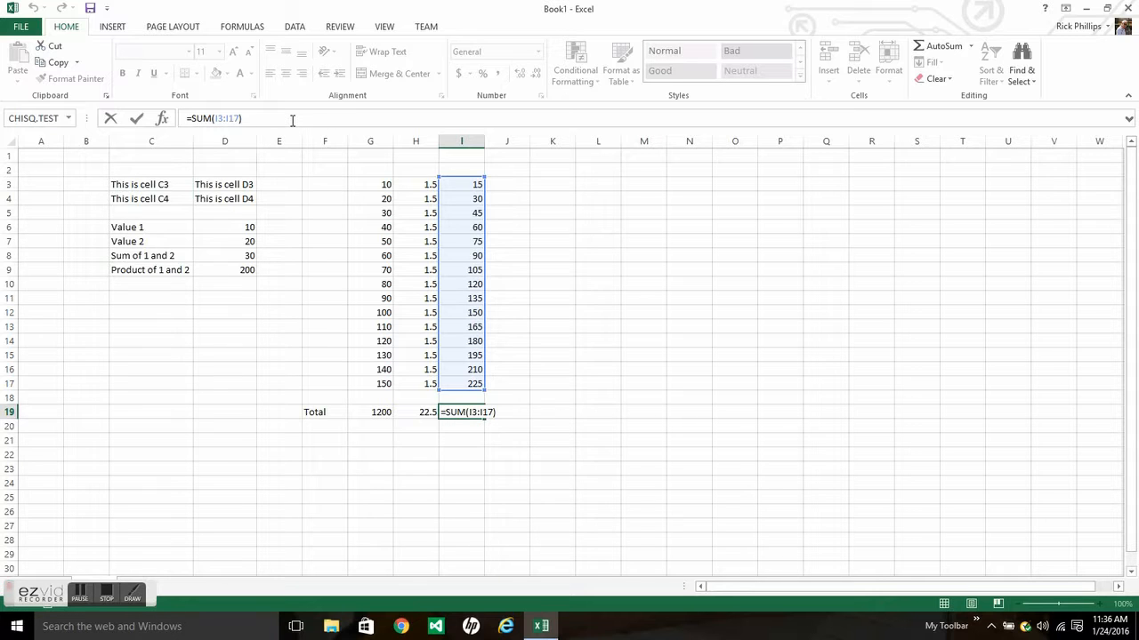
{"action": "key", "text": "Left"}
{"action": "key", "text": "Left"}
{"action": "key", "text": "Left"}
{"action": "key", "text": "Left"}
{"action": "key", "text": "Left"}
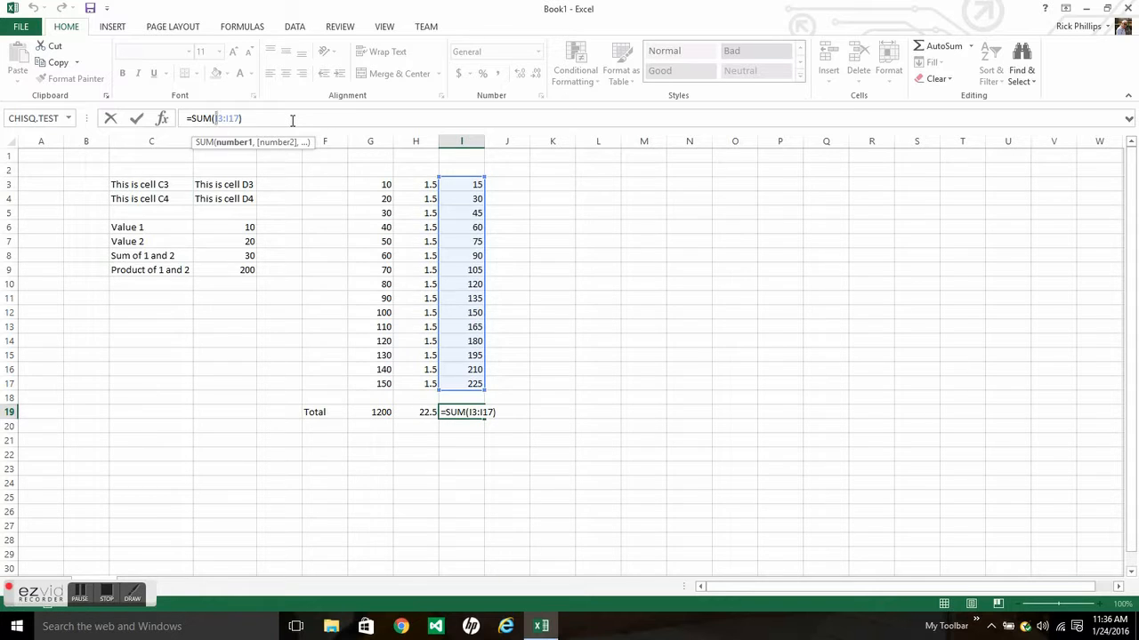
{"action": "key", "text": "BackSpace"}
{"action": "type", "text": "H"}
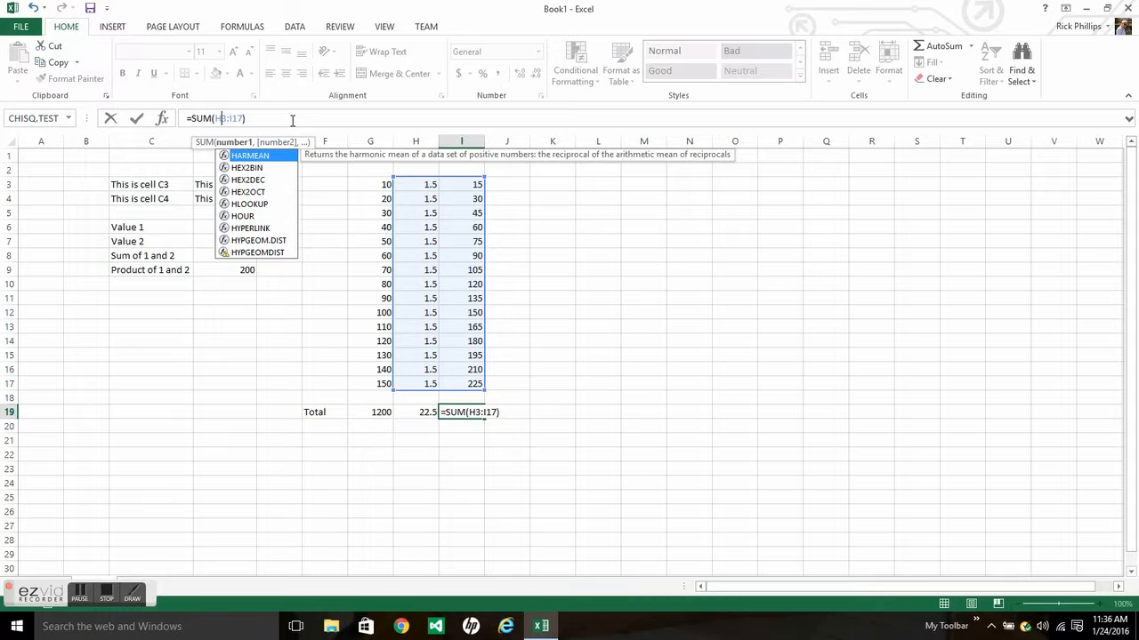
{"action": "key", "text": "BackSpace"}
{"action": "type", "text": "I"}
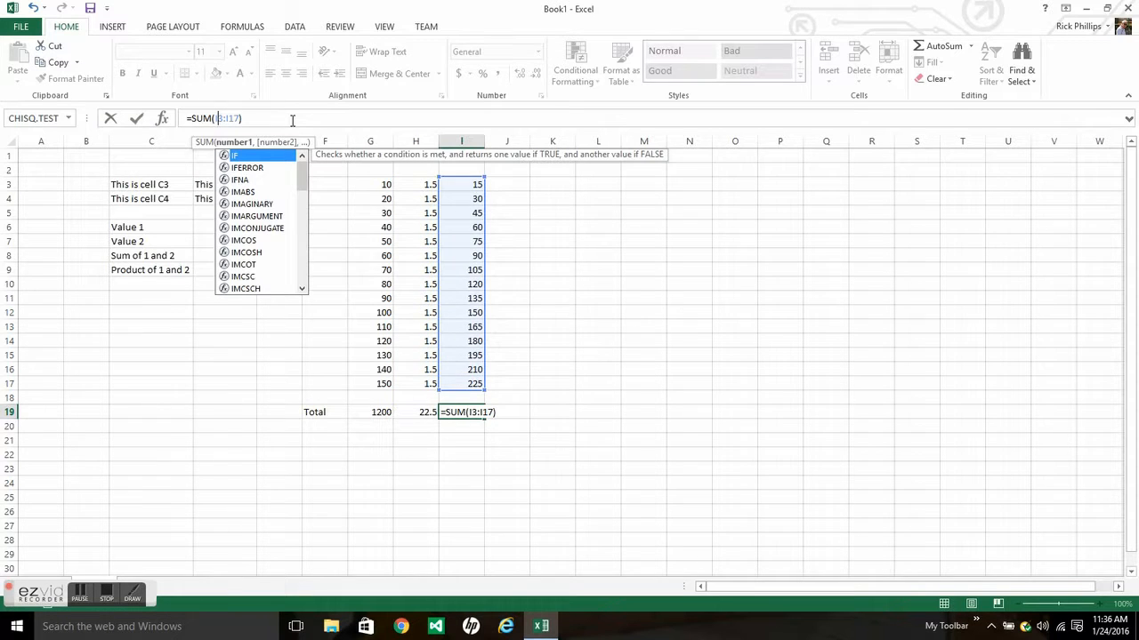
{"action": "key", "text": "Return"}
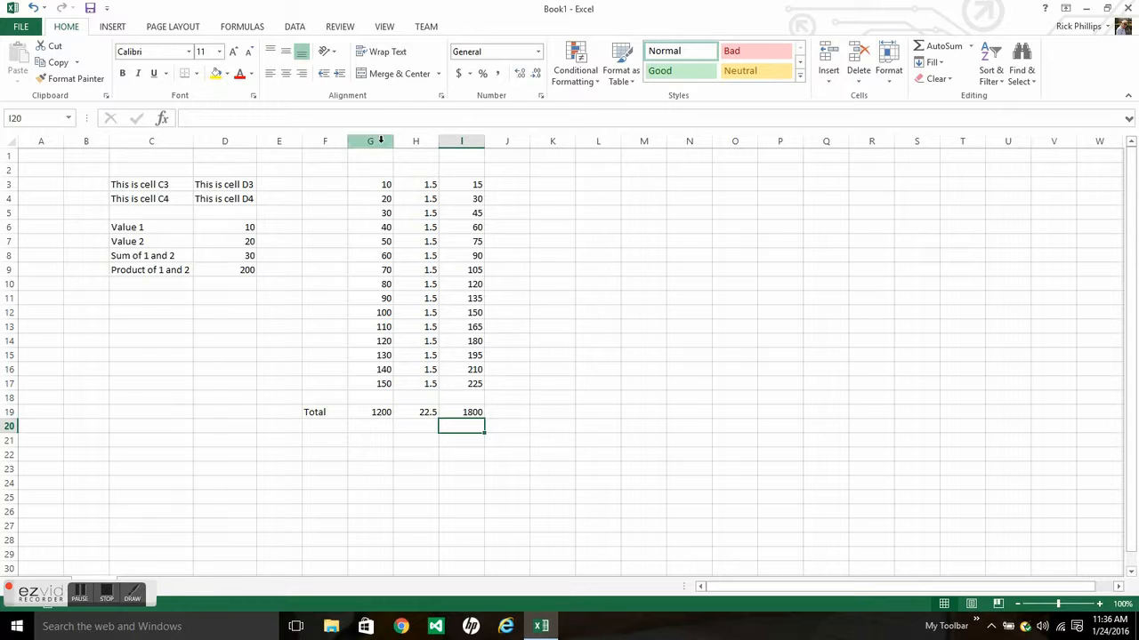
Format columns G to I with the comma number style and no decimal places
{"action": "left_click_drag", "start_coordinate": [379, 140], "coordinate": [454, 143]}
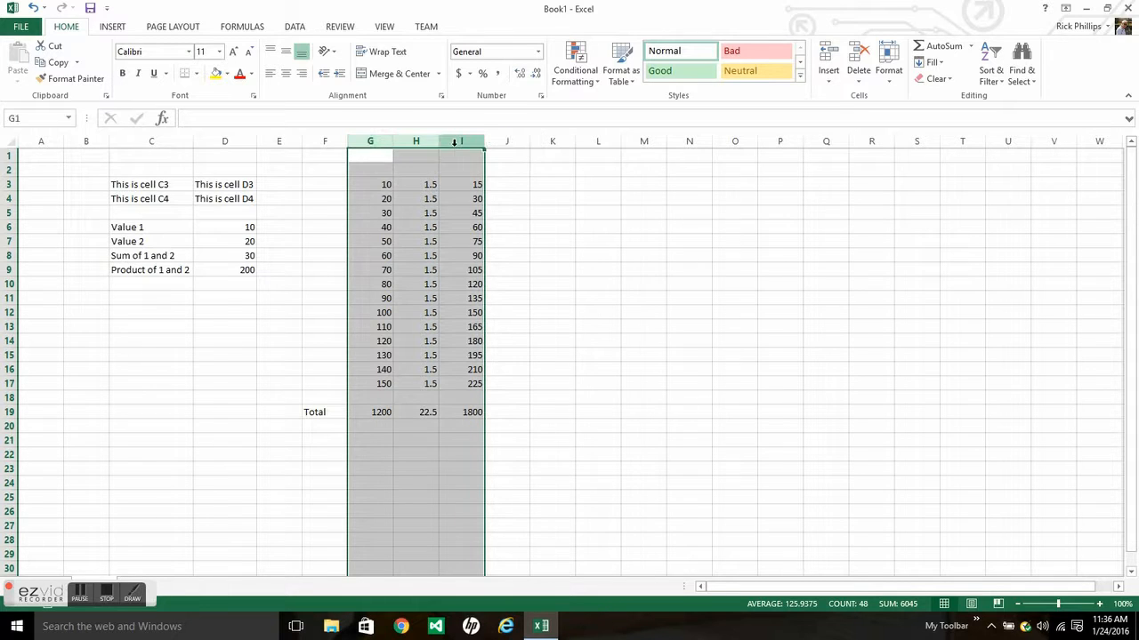
{"action": "left_click", "coordinate": [496, 76]}
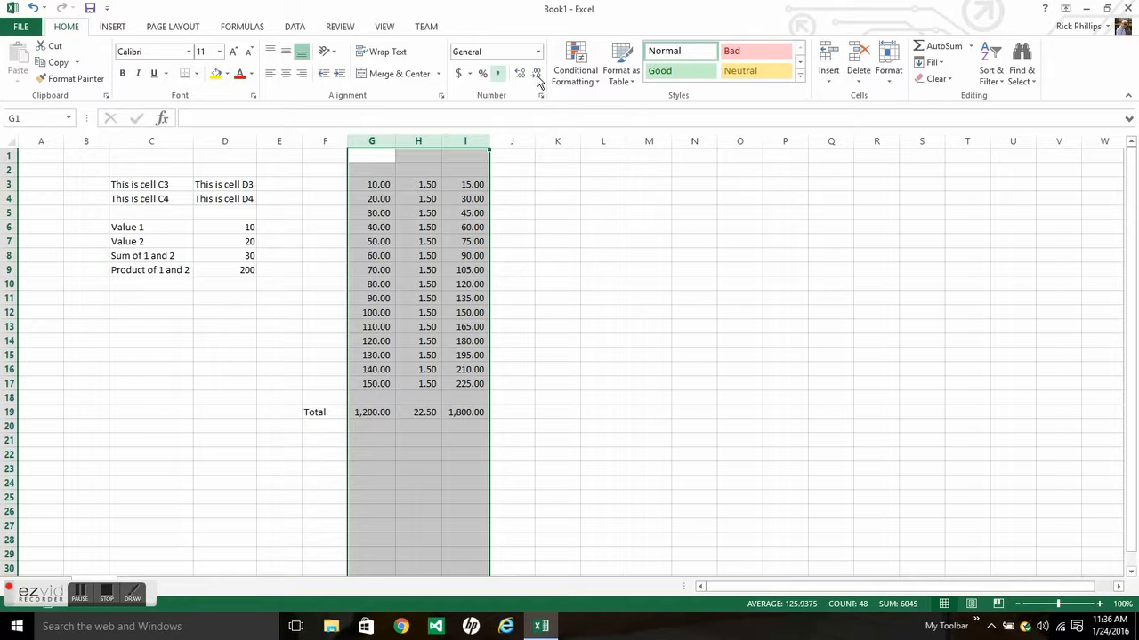
{"action": "left_click", "coordinate": [536, 75]}
{"action": "left_click", "coordinate": [537, 75]}
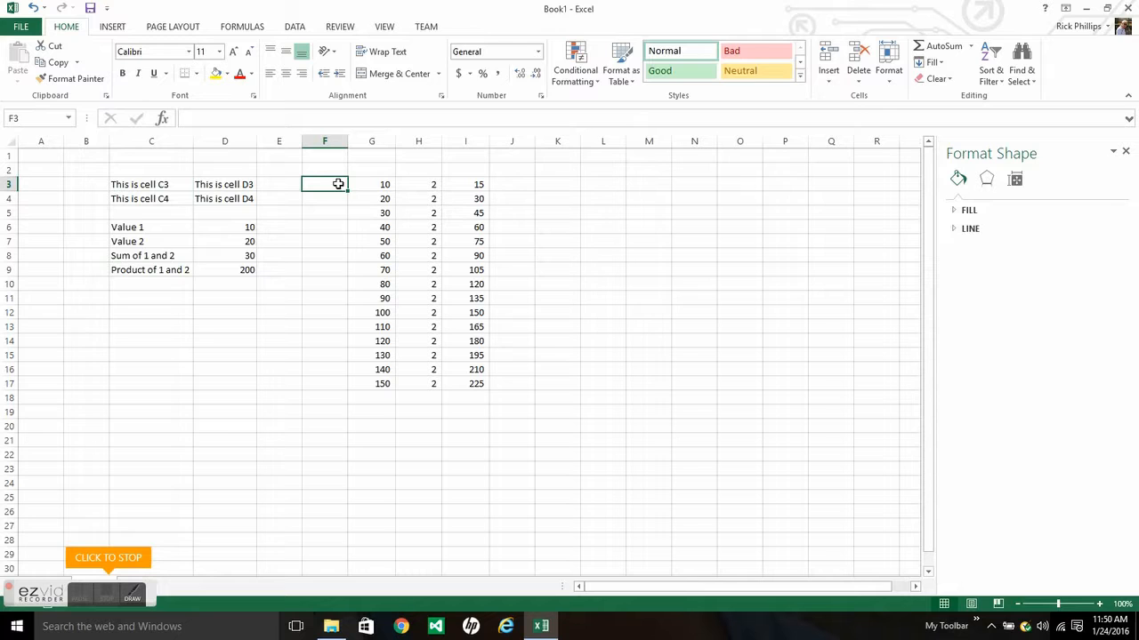
Enter "Title 1", "Title 2" and "Title 3" in F3:F5 and extend the series down to F17
{"action": "type", "text": "Title 1"}
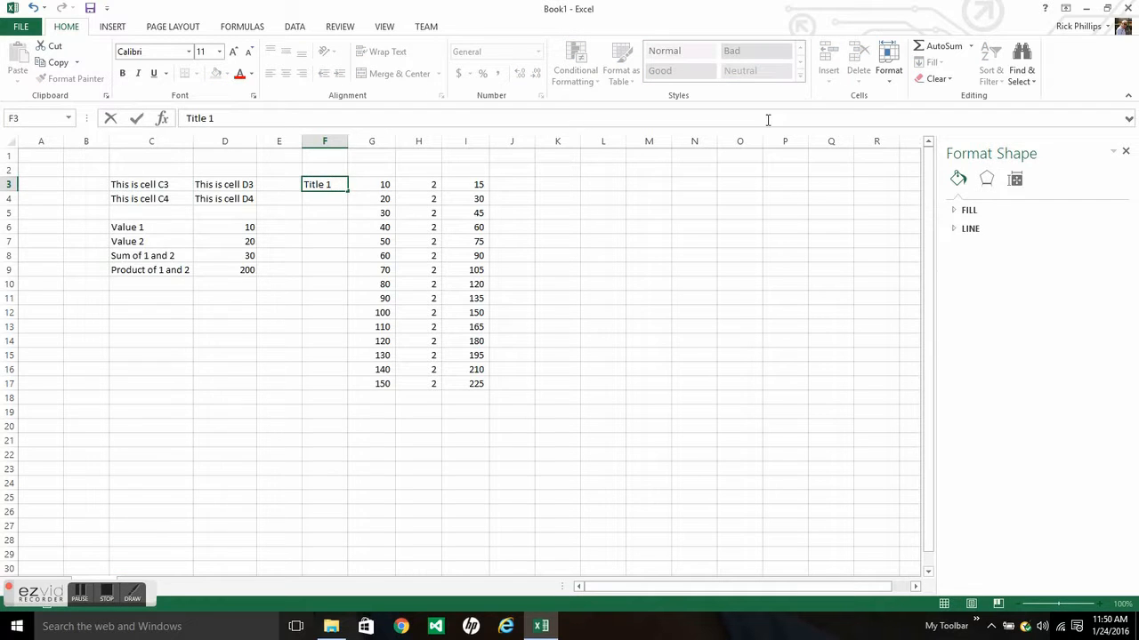
{"action": "key", "text": "Return"}
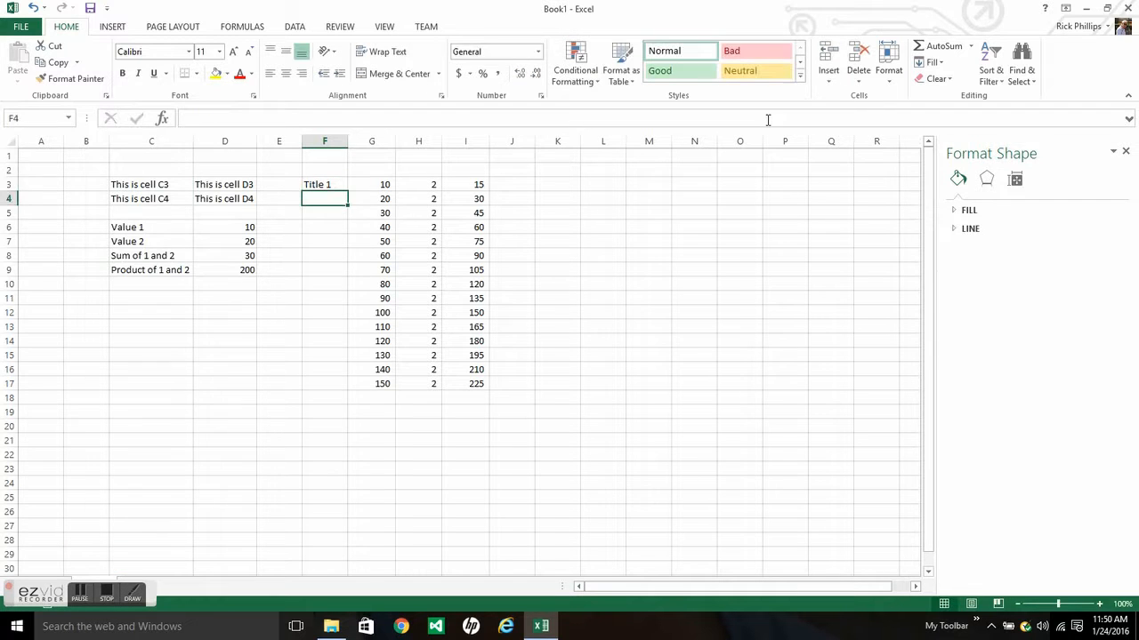
{"action": "type", "text": "Title 2"}
{"action": "key", "text": "Return"}
{"action": "type", "text": "Title 3"}
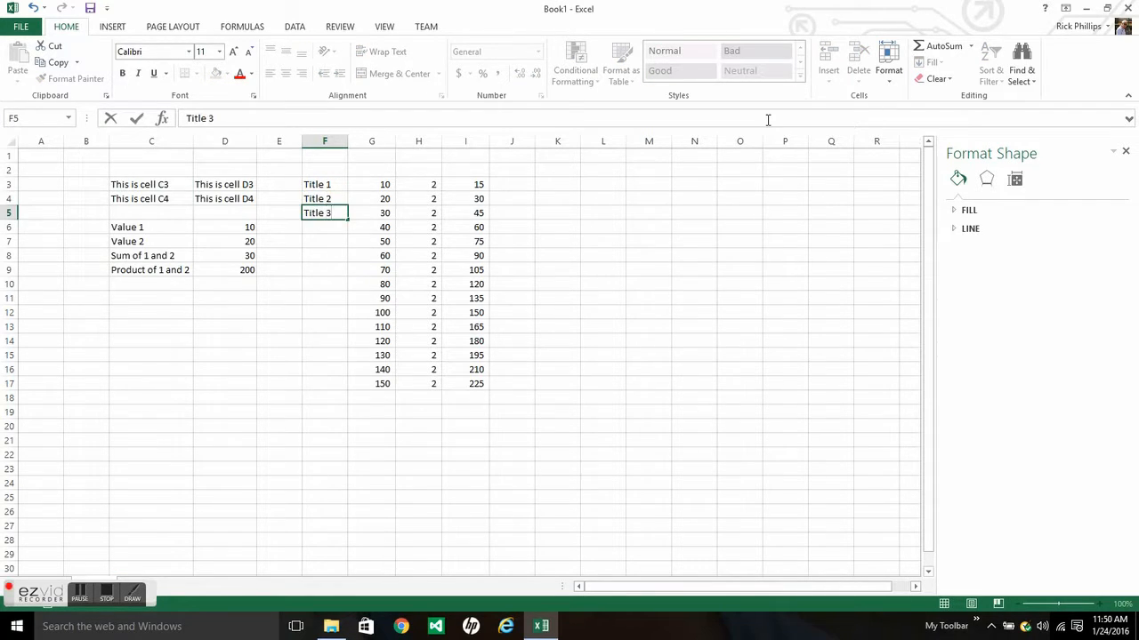
{"action": "key", "text": "Return"}
{"action": "left_click_drag", "start_coordinate": [318, 185], "coordinate": [344, 387]}
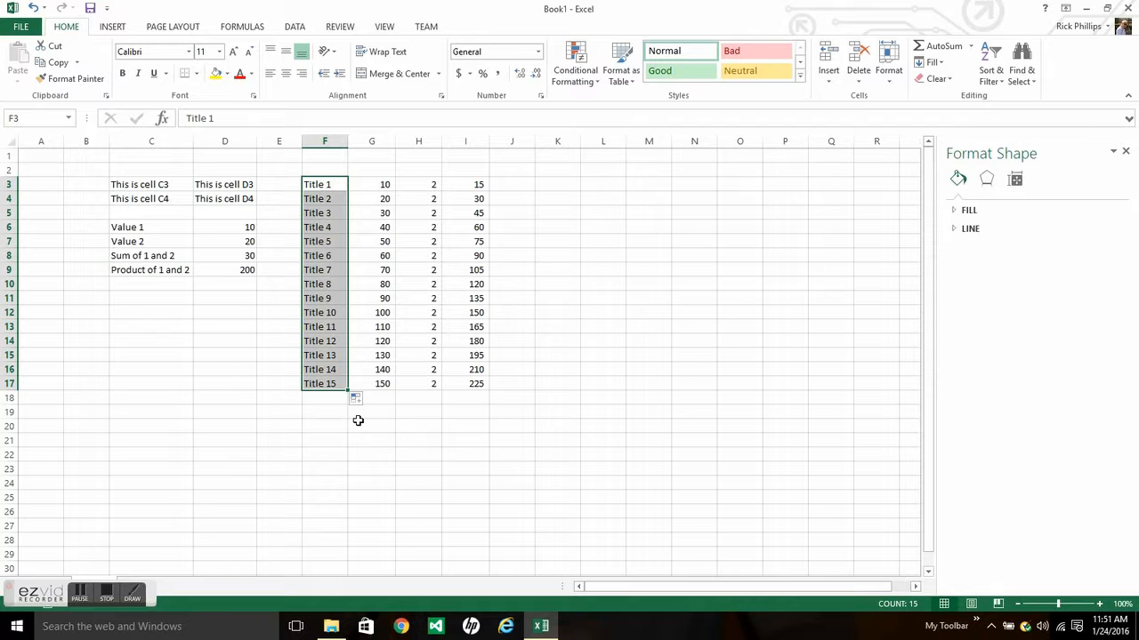
{"action": "left_click", "coordinate": [357, 420]}
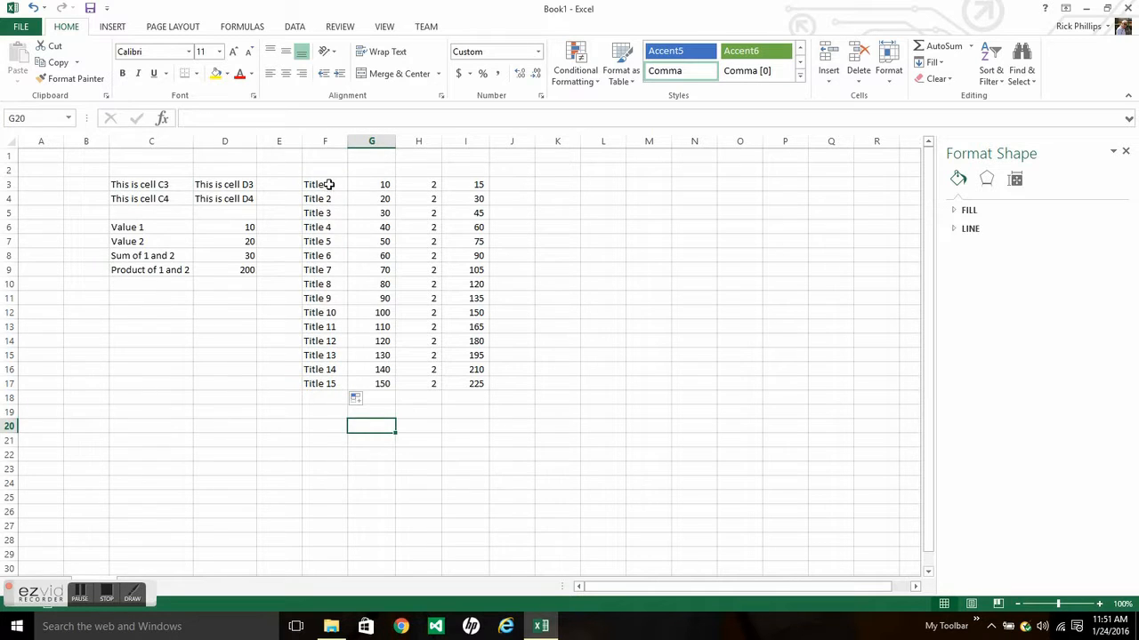
Insert a 3-D clustered column chart from the data in F3:I17
{"action": "left_click_drag", "start_coordinate": [328, 185], "coordinate": [442, 383]}
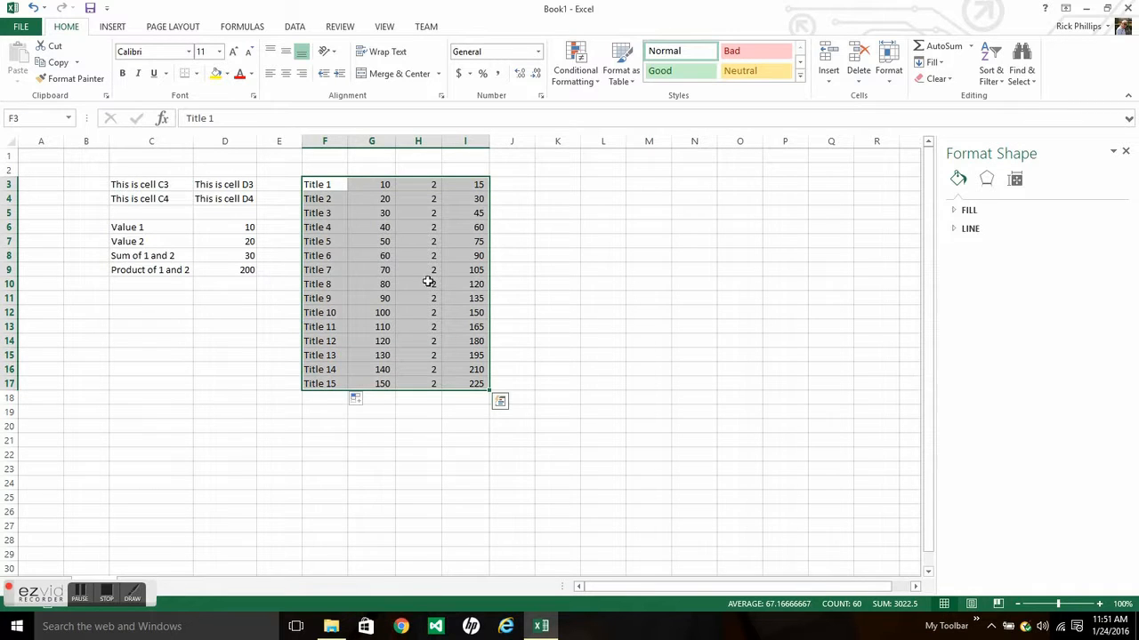
{"action": "left_click", "coordinate": [122, 32]}
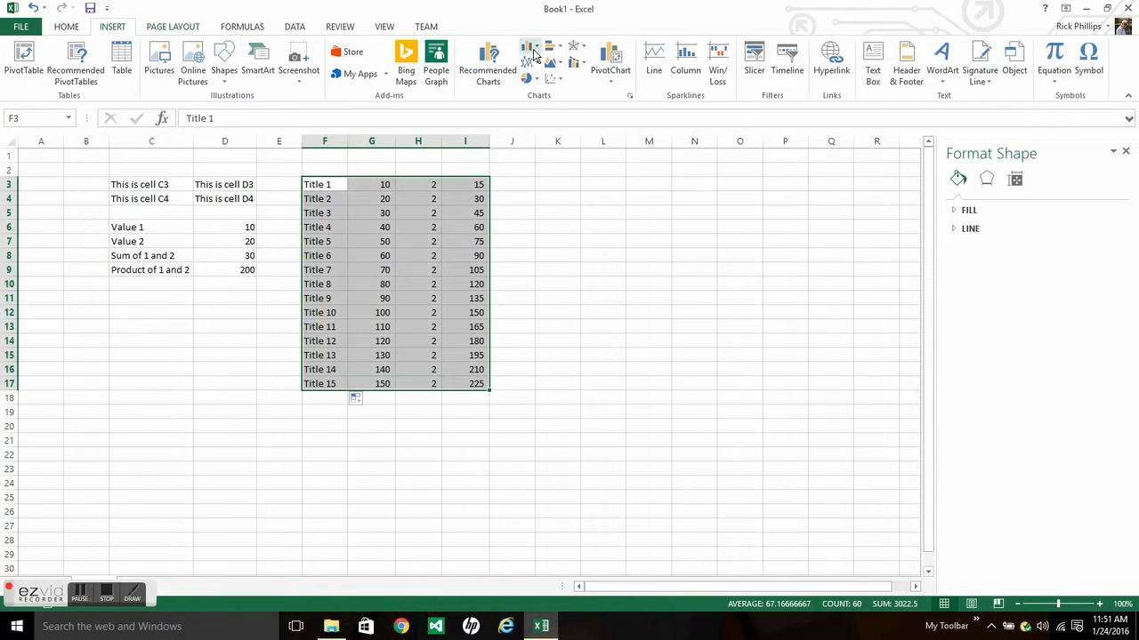
{"action": "left_click", "coordinate": [536, 51]}
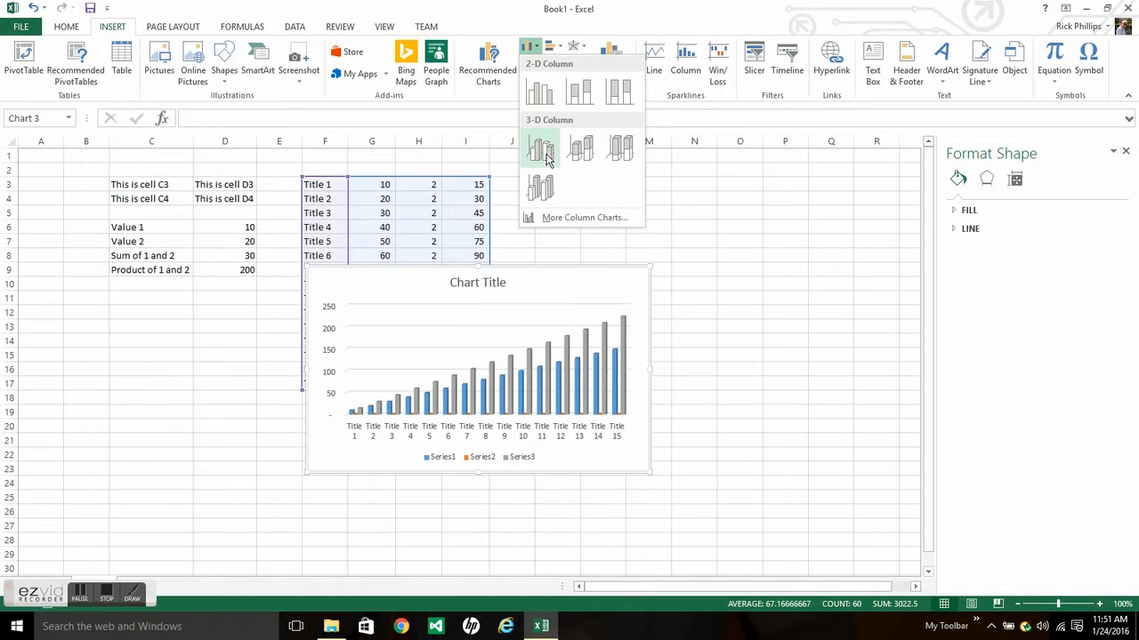
{"action": "left_click", "coordinate": [542, 152]}
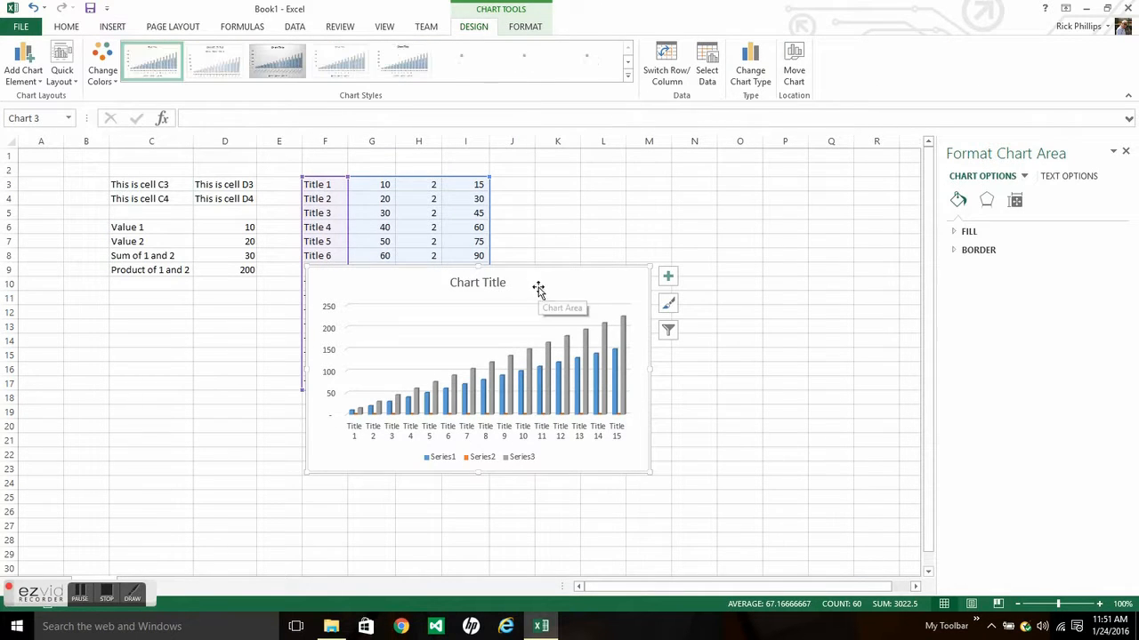
Move the chart beside the data, starting at about column K and row 3, and title it "Tah Dah"
{"action": "left_click_drag", "start_coordinate": [535, 279], "coordinate": [669, 193]}
{"action": "left_click", "coordinate": [714, 193]}
{"action": "type", "text": "Tah Dah"}
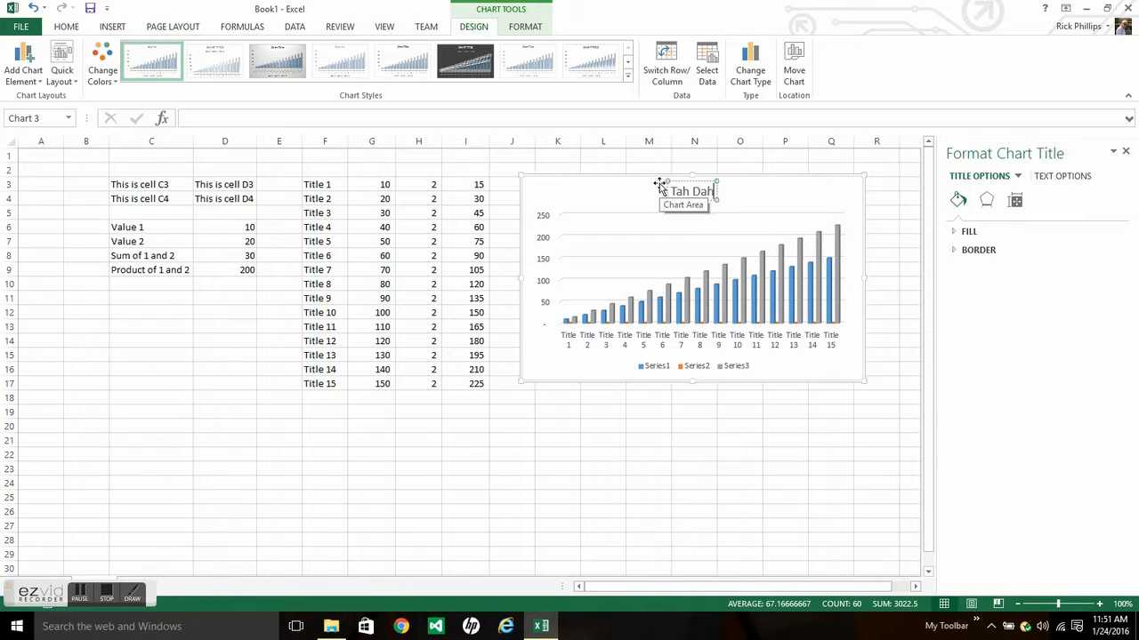
{"action": "left_click", "coordinate": [669, 427]}
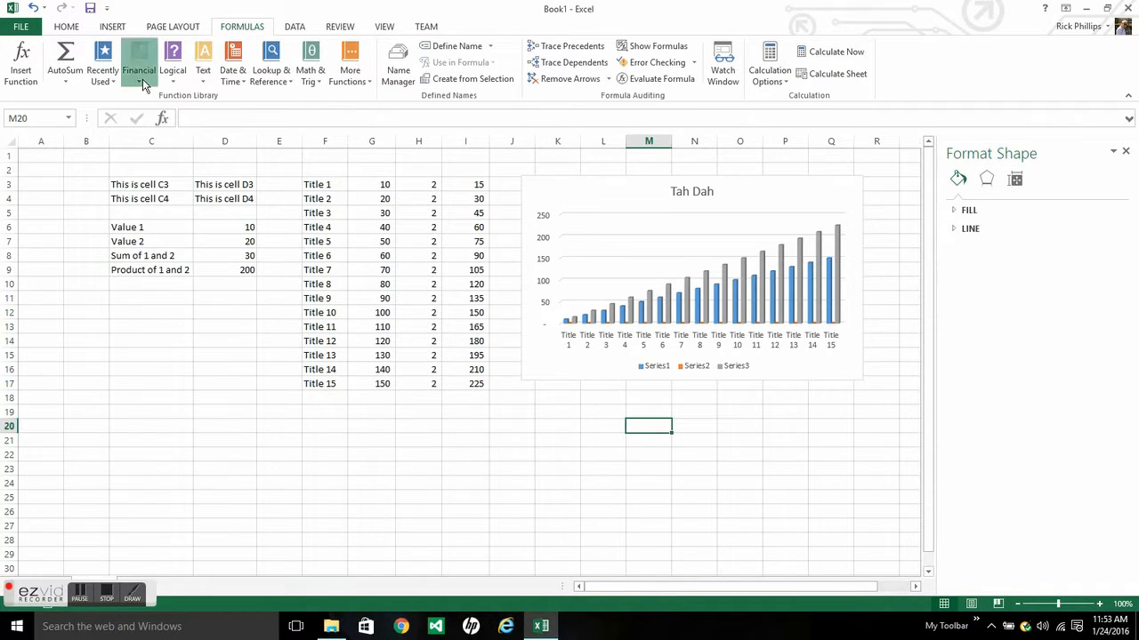
Insert the SUM function from the Math & Trig category in M20 with H4, H5 and H7 as its arguments
{"action": "left_click", "coordinate": [141, 78]}
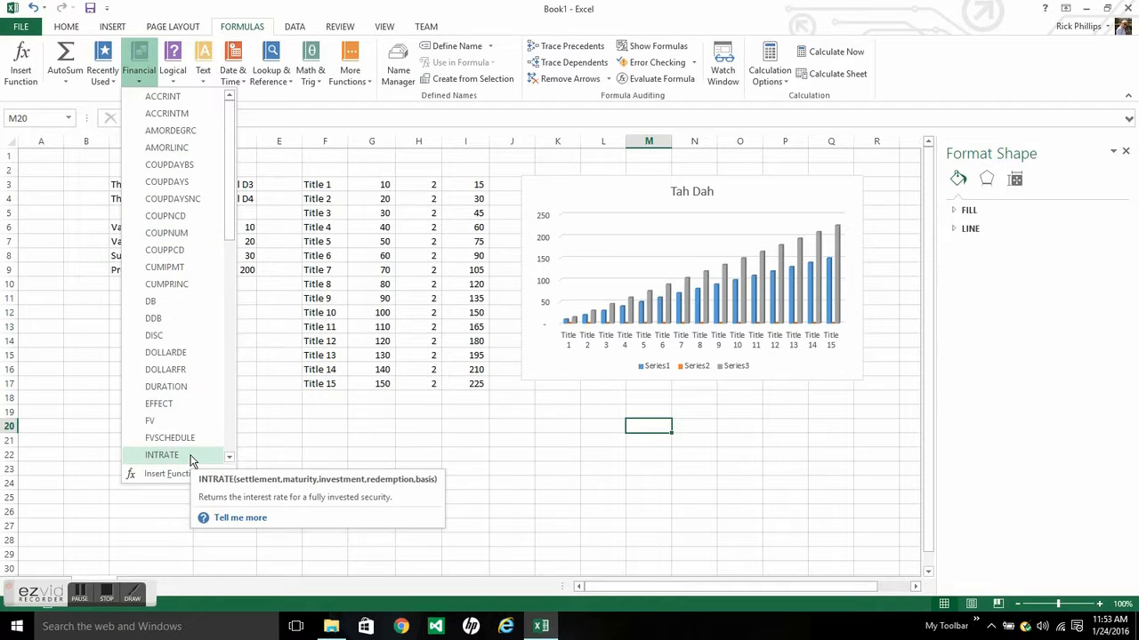
{"action": "left_click", "coordinate": [311, 71]}
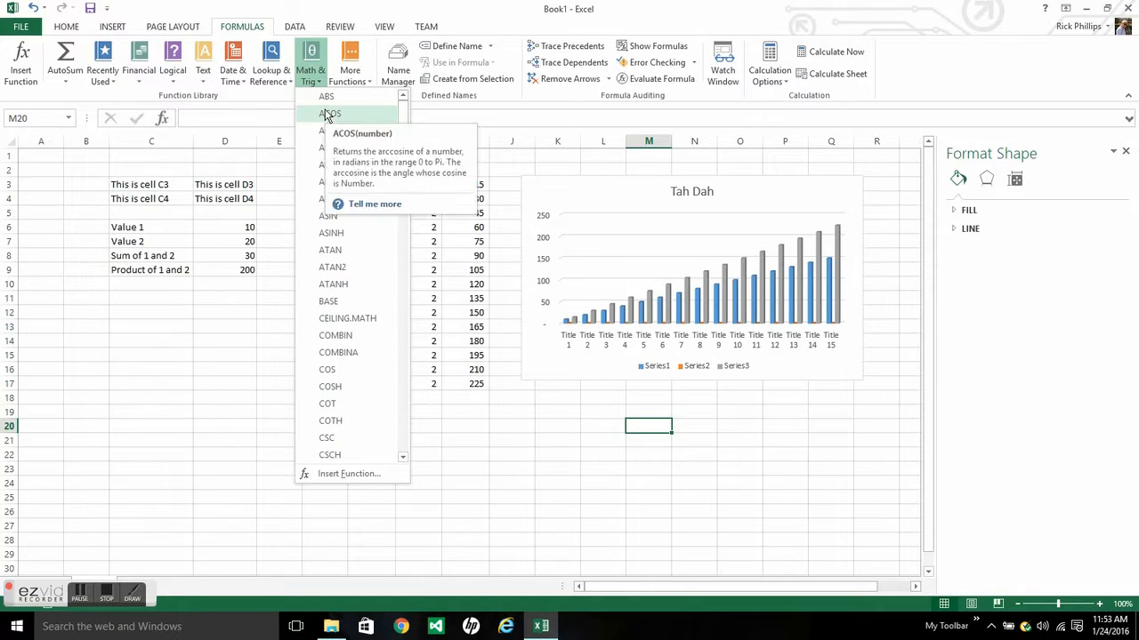
{"action": "scroll", "coordinate": [333, 356], "scroll_direction": "down", "scroll_amount": 13}
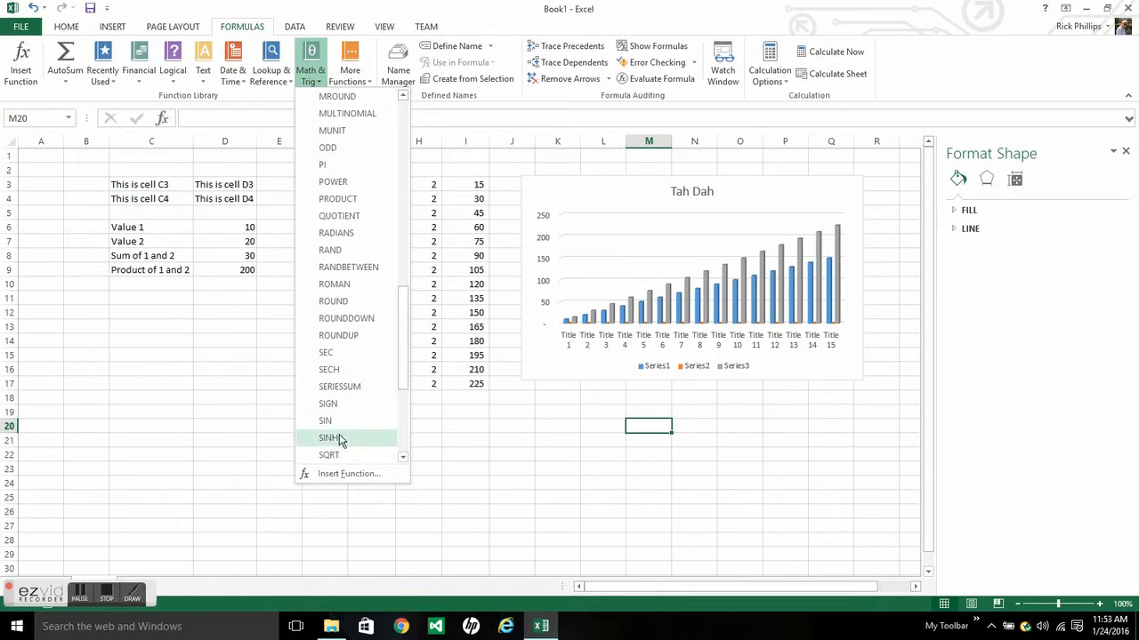
{"action": "scroll", "coordinate": [339, 440], "scroll_direction": "down", "scroll_amount": 2}
{"action": "left_click", "coordinate": [345, 407]}
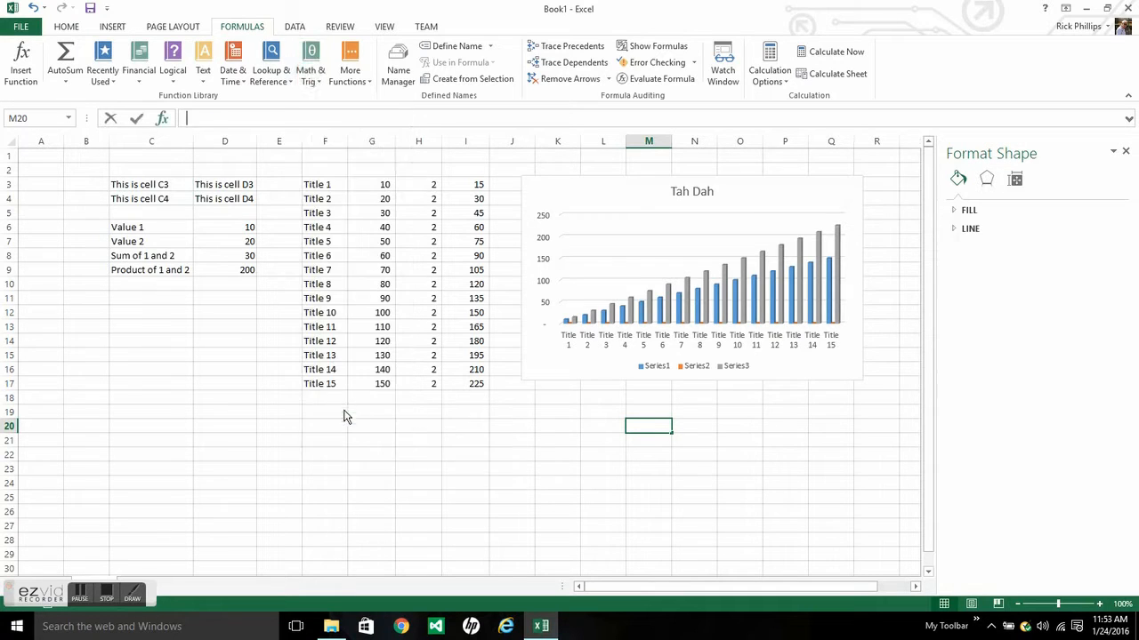
{"action": "left_click", "coordinate": [433, 198]}
{"action": "left_click", "coordinate": [659, 213]}
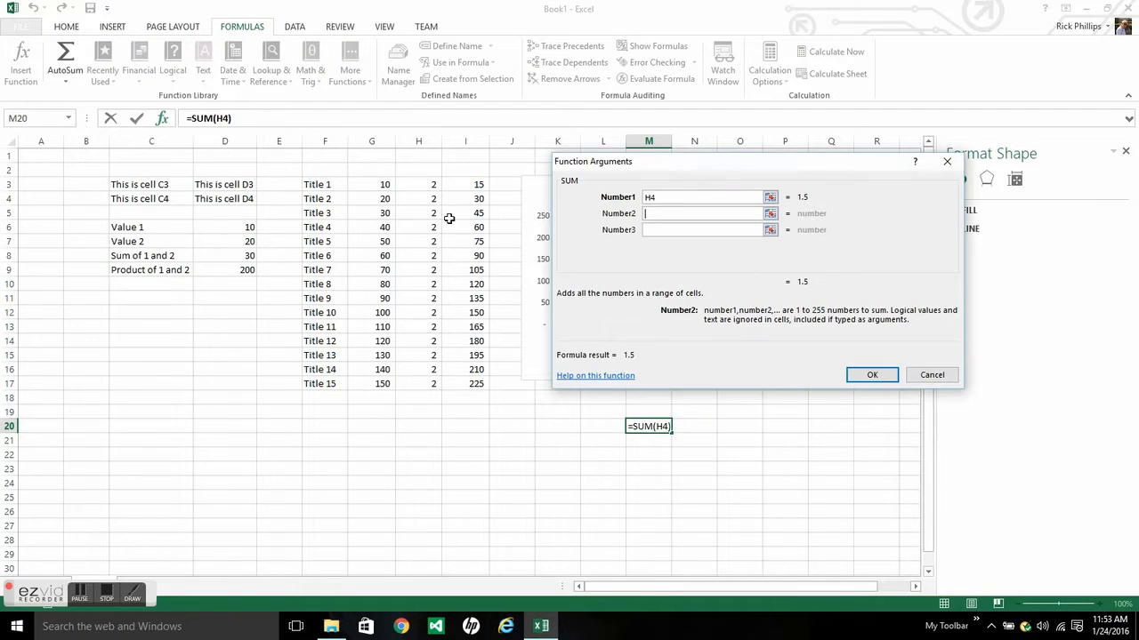
{"action": "left_click", "coordinate": [434, 213]}
{"action": "left_click", "coordinate": [693, 230]}
{"action": "left_click", "coordinate": [433, 241]}
{"action": "left_click", "coordinate": [872, 376]}
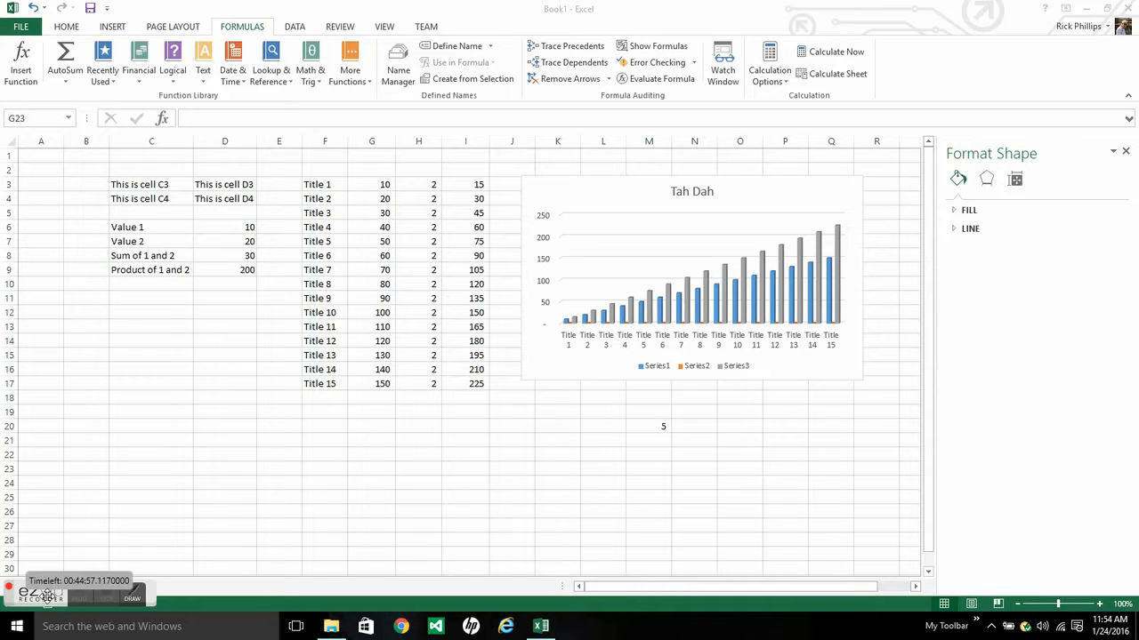
Restore the workbook window to a smaller size, widen it, and rename Sheet1 as "Worksheet 1"
{"action": "left_click", "coordinate": [1109, 9]}
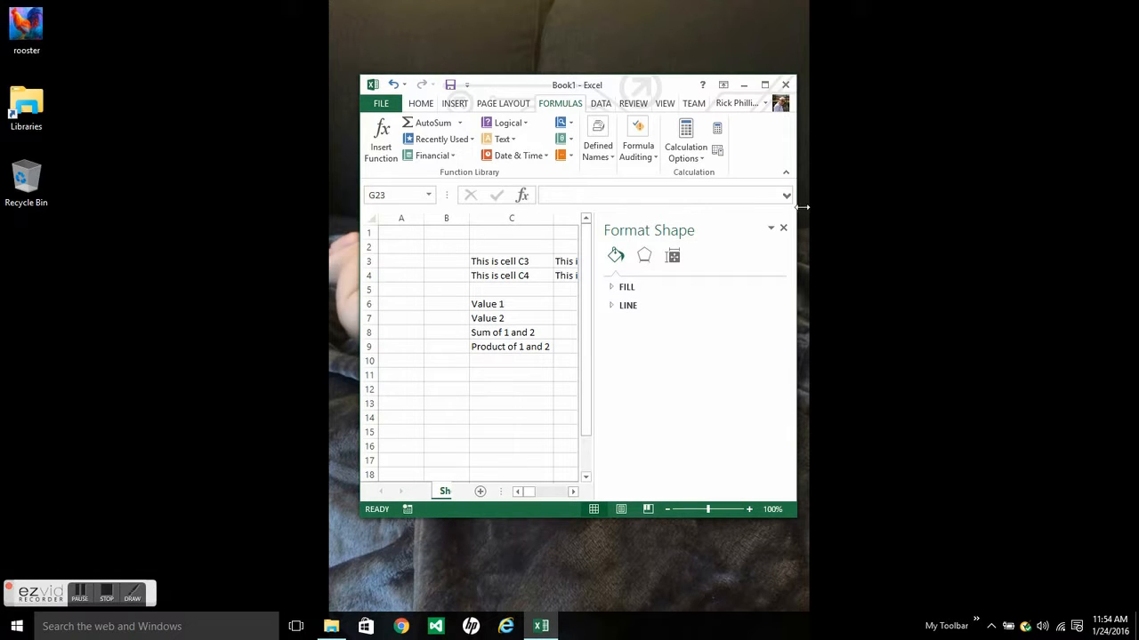
{"action": "left_click_drag", "start_coordinate": [796, 205], "coordinate": [1079, 207]}
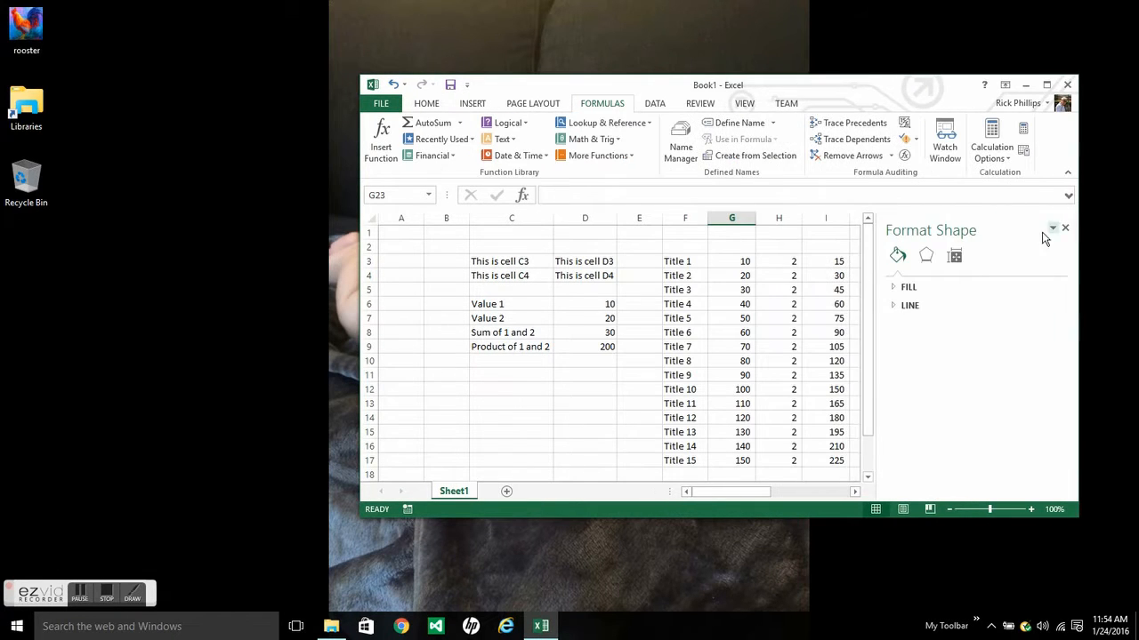
{"action": "double_click", "coordinate": [454, 491]}
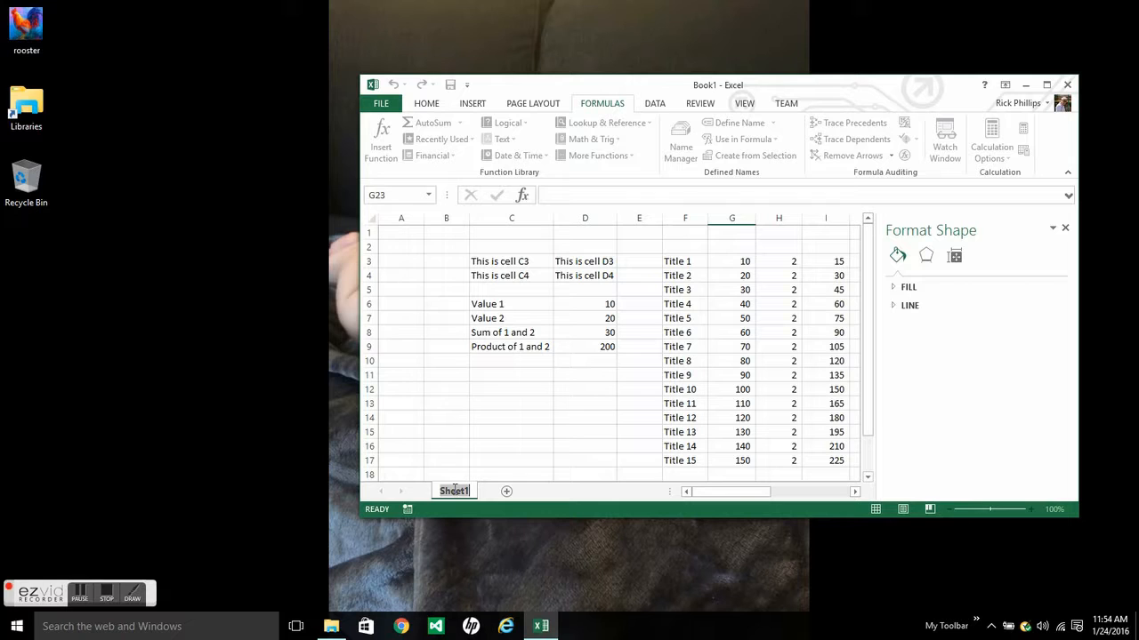
{"action": "type", "text": "Werksheet 1"}
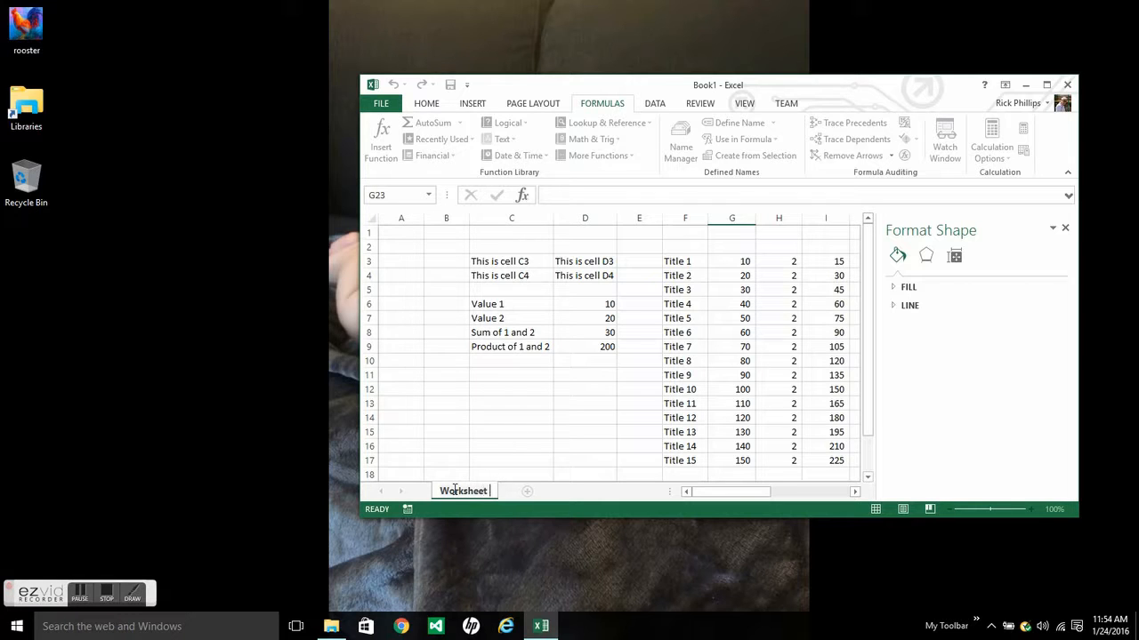
{"action": "key", "text": "Return"}
Add a new worksheet and rename it "Worksheet 2"
{"action": "left_click", "coordinate": [532, 491]}
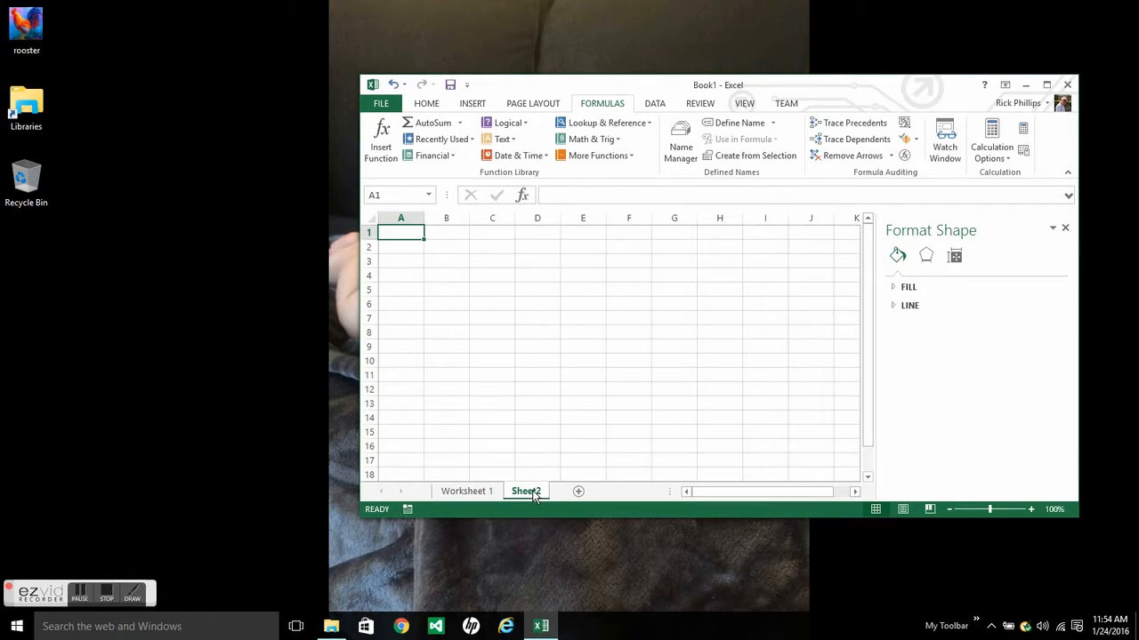
{"action": "double_click", "coordinate": [526, 491]}
{"action": "type", "text": "Workshe"}
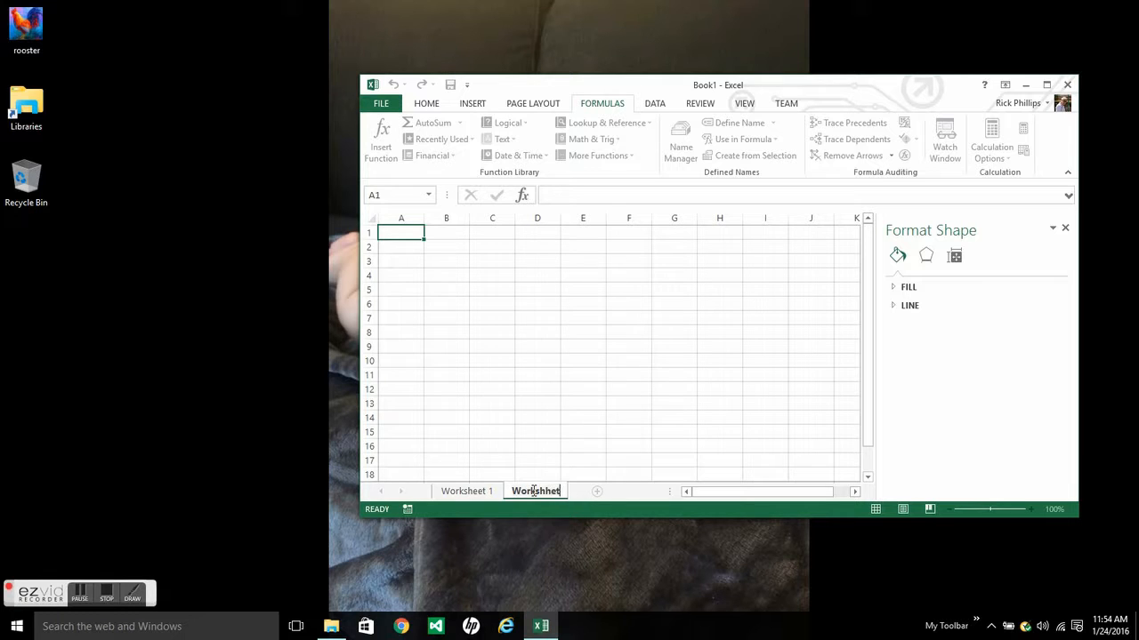
{"action": "type", "text": "et 2"}
Enter 10 in cell B2 of Worksheet 2
{"action": "left_click", "coordinate": [453, 249]}
{"action": "type", "text": "10"}
{"action": "key", "text": "Return"}
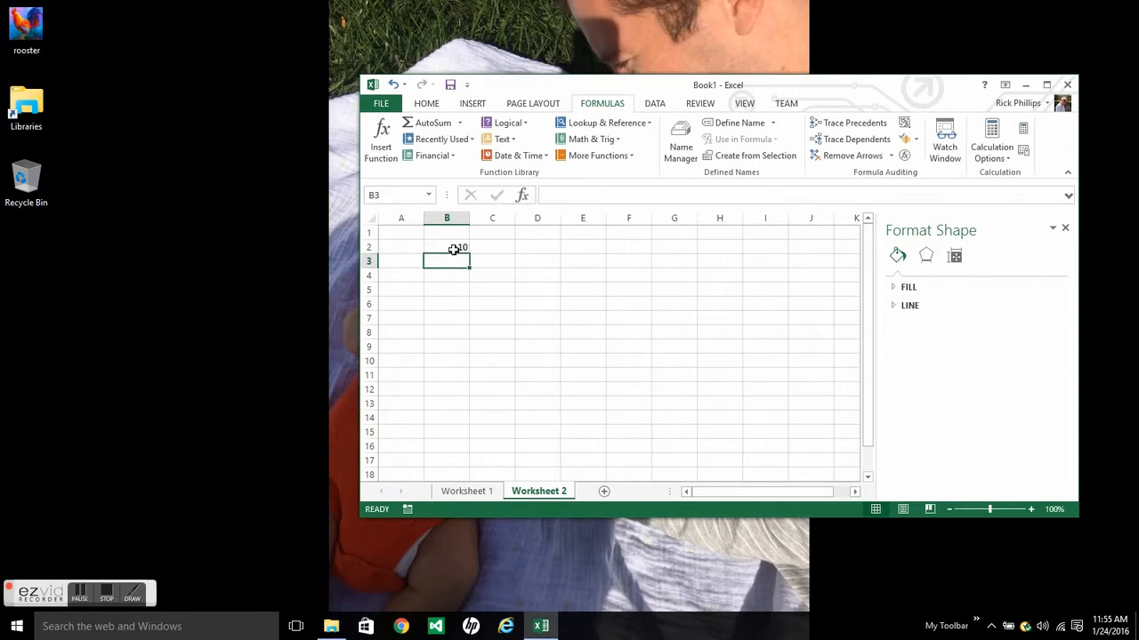
Enter a formula in B3 of Worksheet 2 that adds B2 to cell D9 of Worksheet 1
{"action": "type", "text": "="}
{"action": "left_click", "coordinate": [443, 248]}
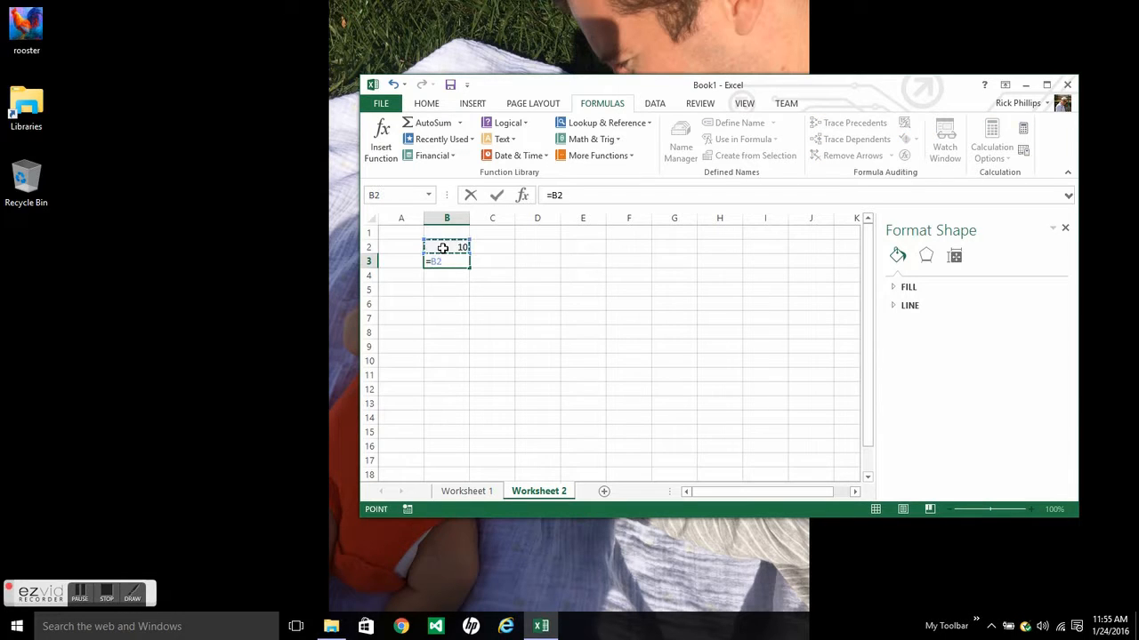
{"action": "type", "text": "+"}
{"action": "left_click", "coordinate": [469, 492]}
{"action": "left_click", "coordinate": [605, 345]}
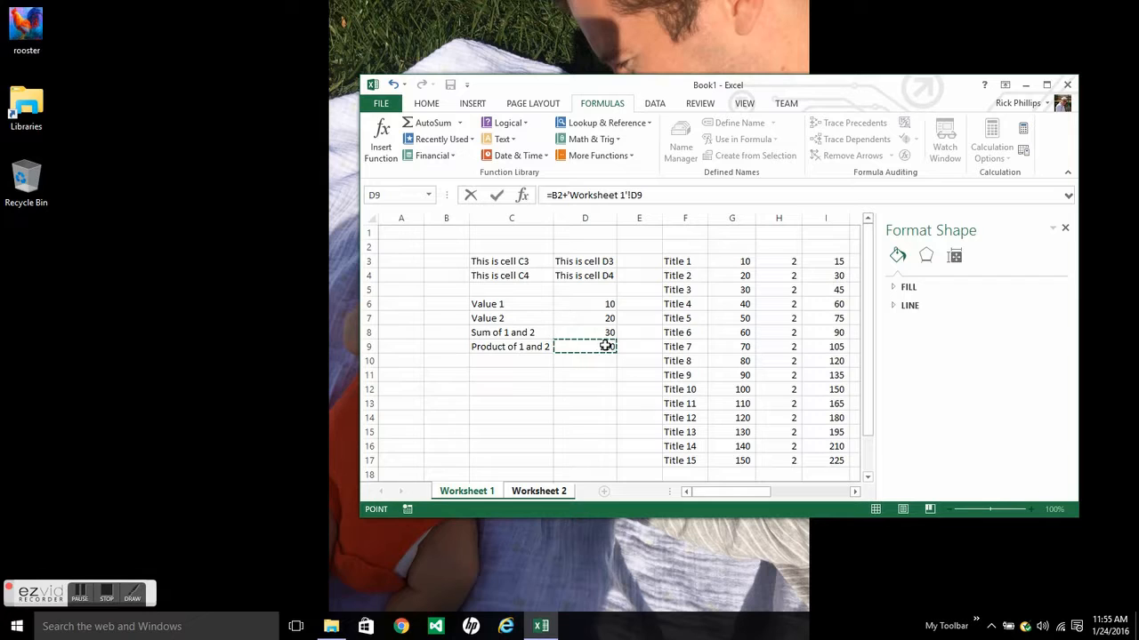
{"action": "key", "text": "Return"}
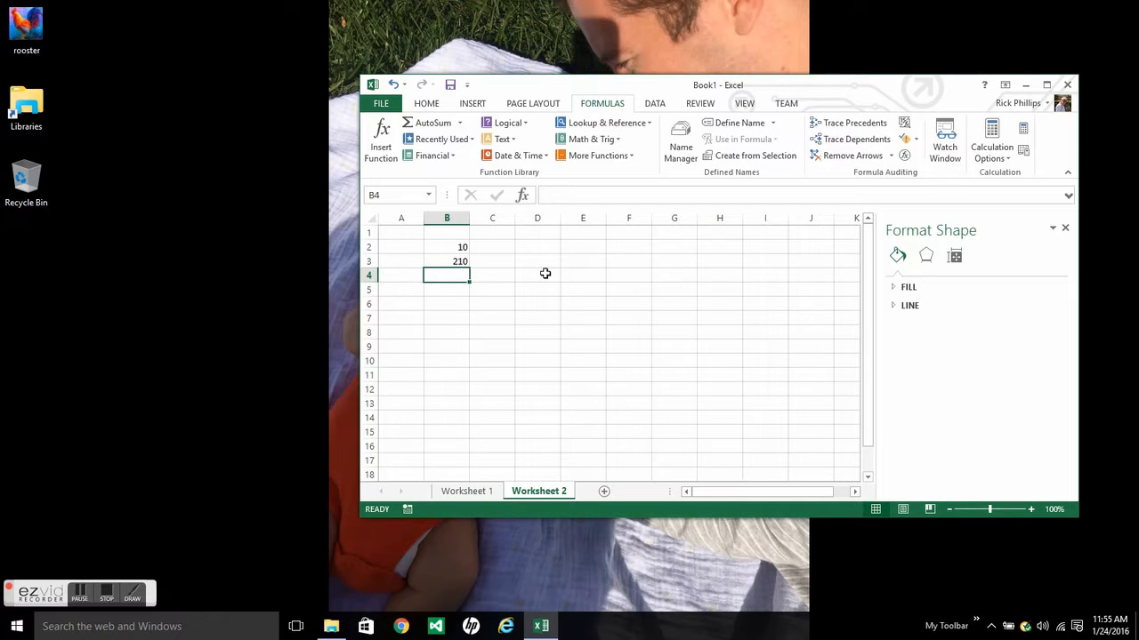
{"action": "left_click", "coordinate": [388, 105]}
{"action": "left_click", "coordinate": [401, 248]}
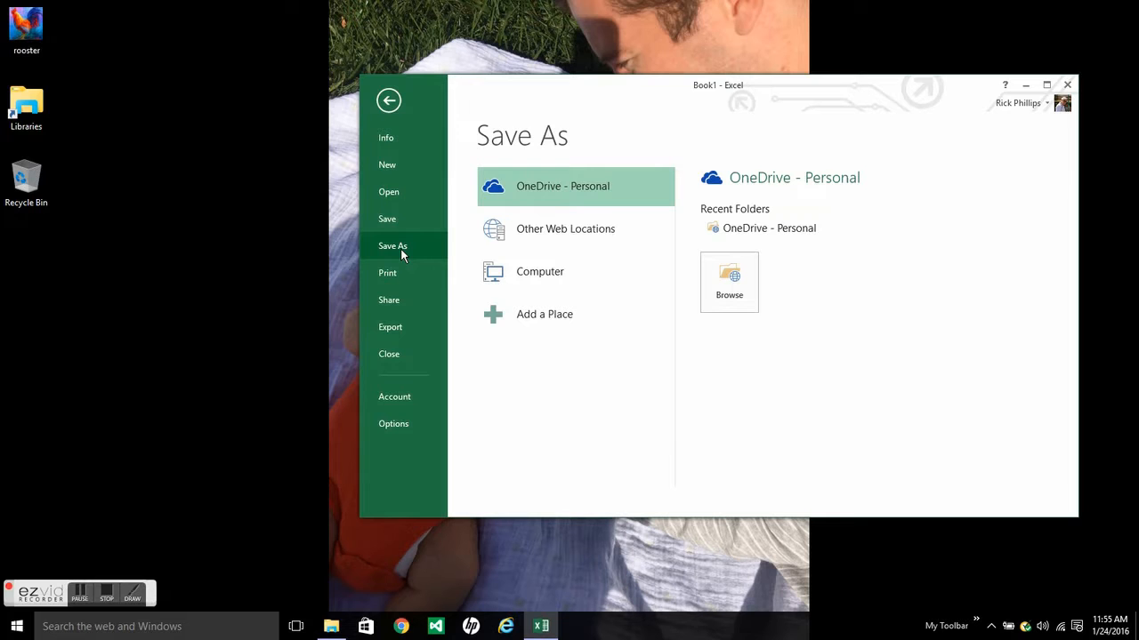
{"action": "left_click", "coordinate": [1067, 85]}
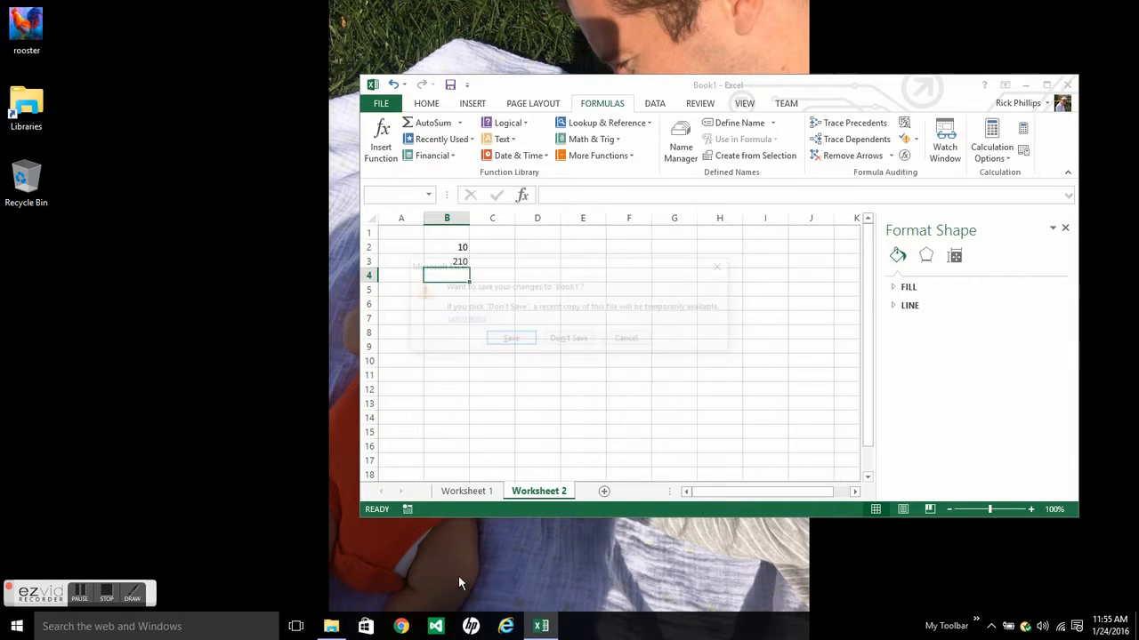
{"action": "left_click", "coordinate": [108, 594]}
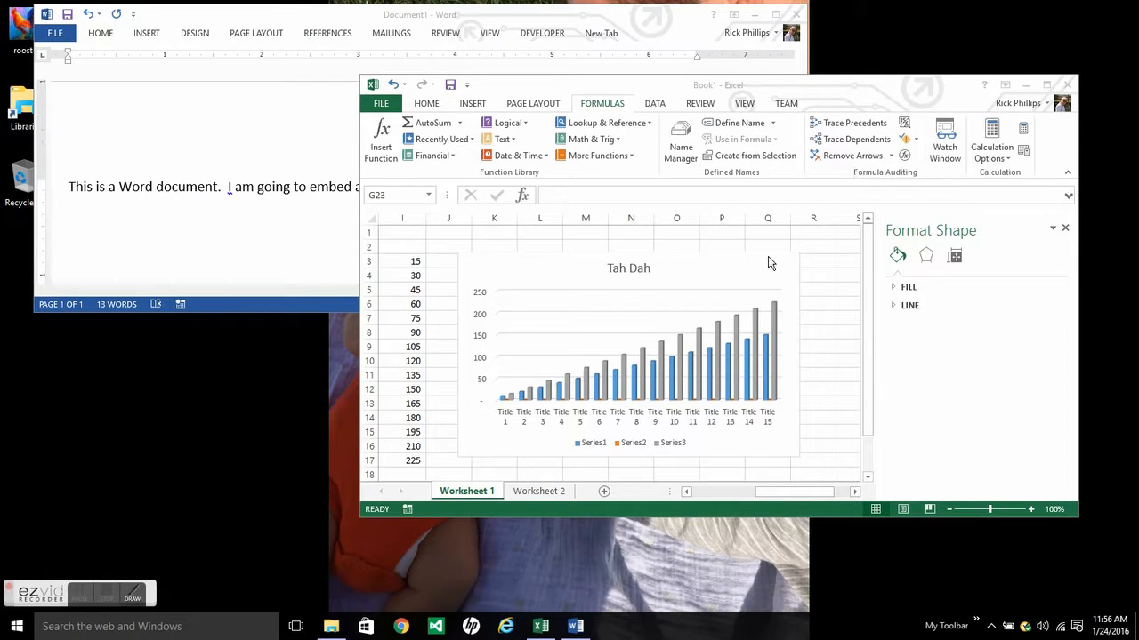
Copy the "Tah Dah" chart and paste it below the text in the Word document, using the destination theme and embedding the workbook
{"action": "left_click", "coordinate": [767, 264]}
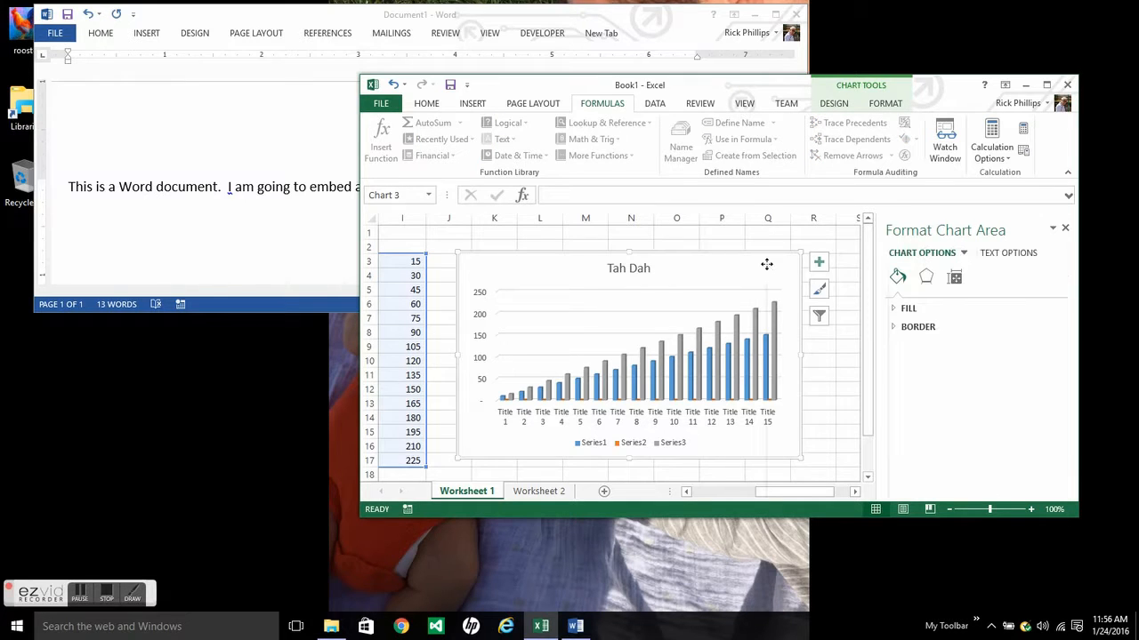
{"action": "right_click", "coordinate": [767, 264]}
{"action": "left_click", "coordinate": [790, 289]}
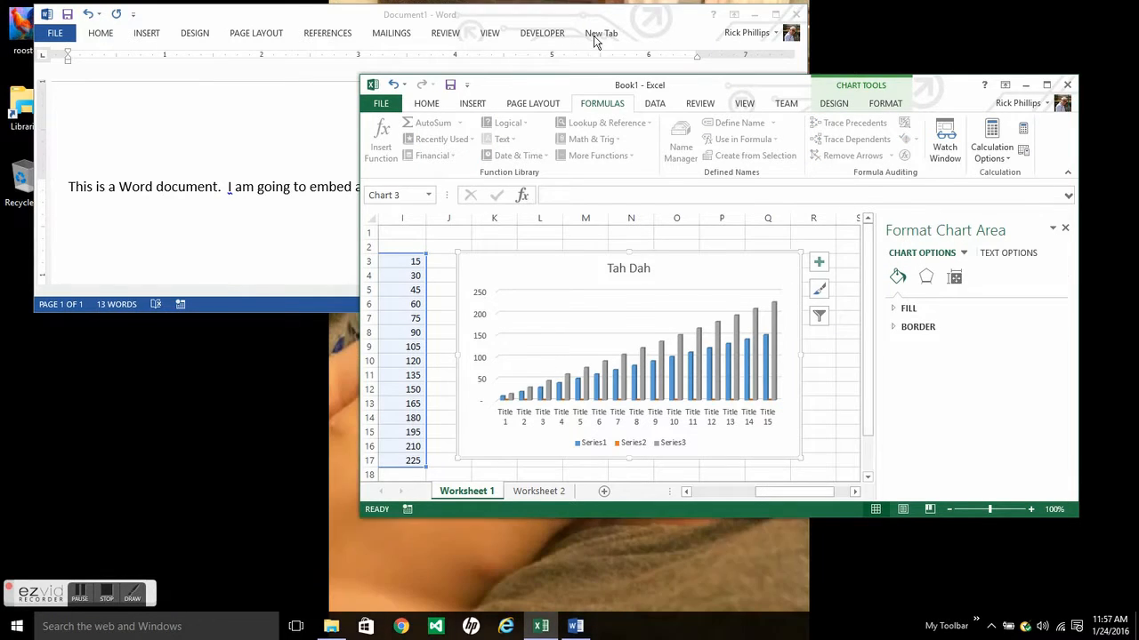
{"action": "left_click", "coordinate": [574, 15]}
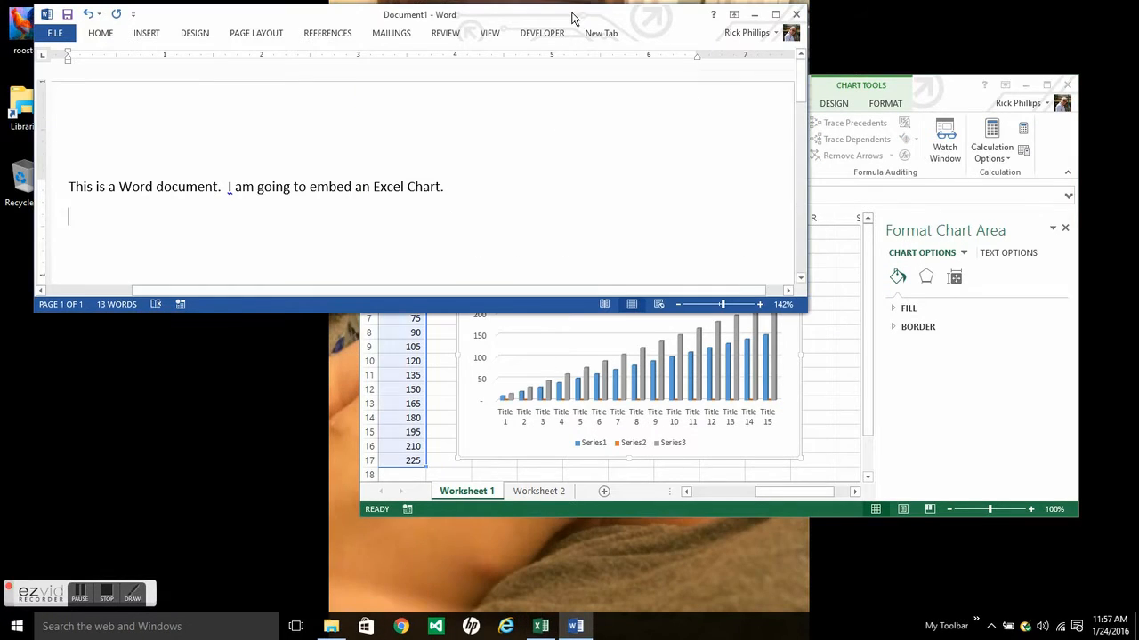
{"action": "right_click", "coordinate": [101, 218]}
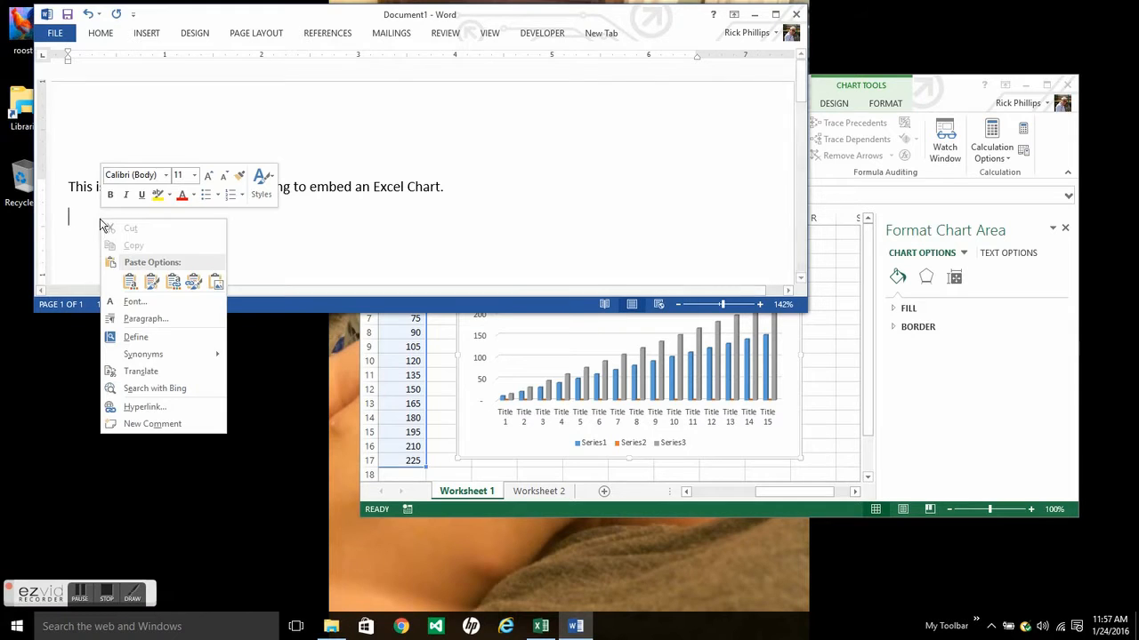
{"action": "left_click", "coordinate": [131, 283]}
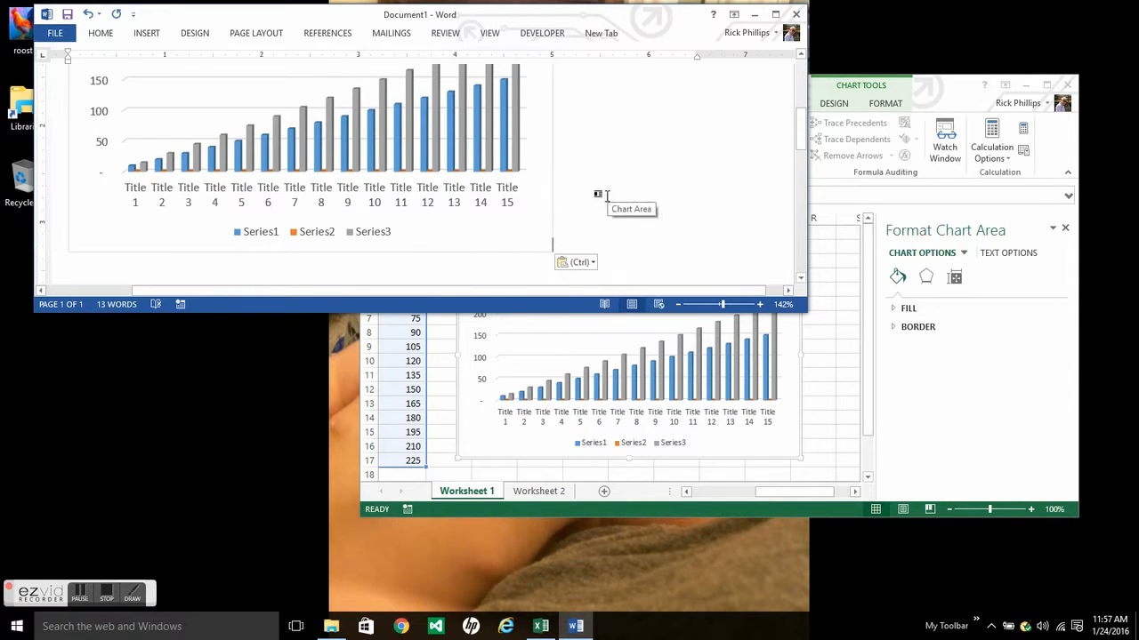
{"action": "scroll", "coordinate": [692, 158], "scroll_direction": "up", "scroll_amount": 5}
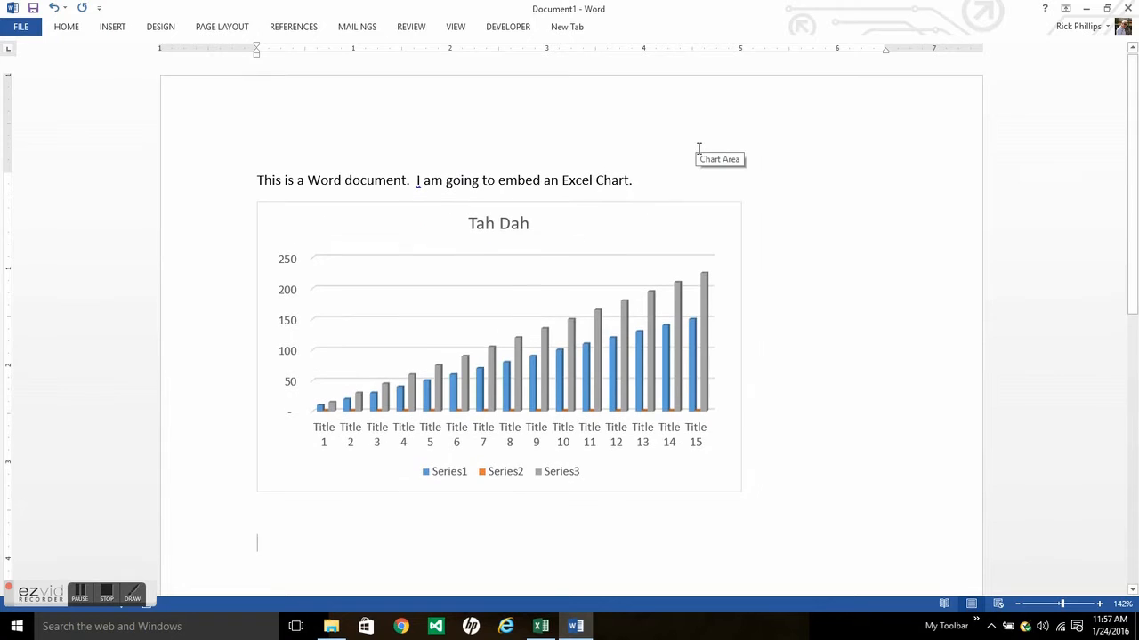
Switch to Excel, set G17 on Worksheet 1 to 200, and return to Word to check the pasted chart
{"action": "left_click", "coordinate": [543, 628]}
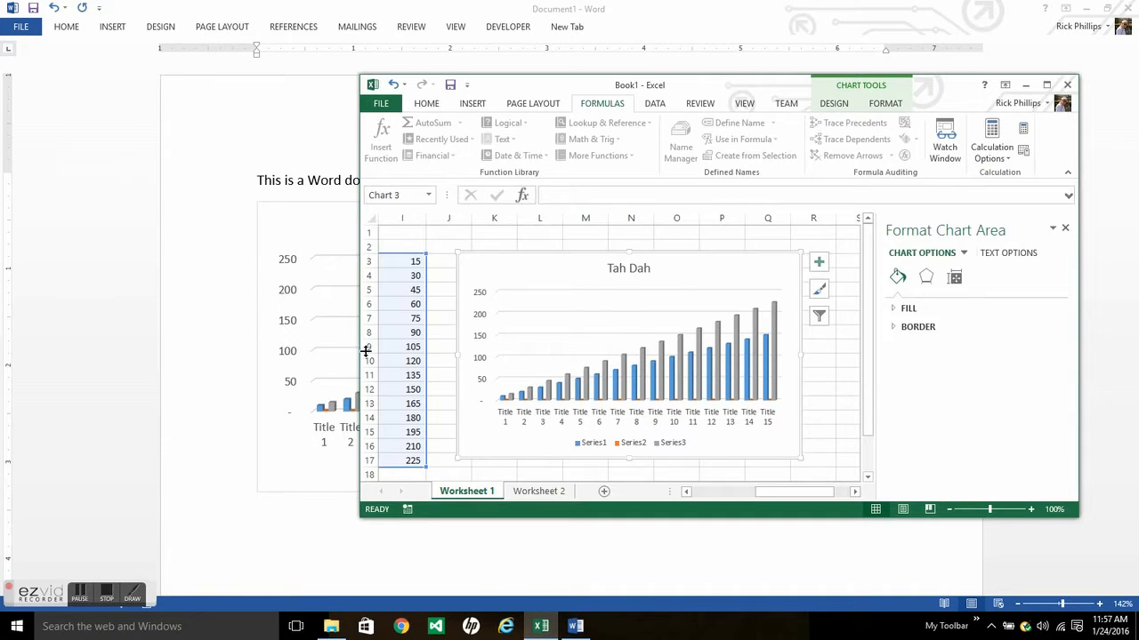
{"action": "left_click", "coordinate": [446, 467]}
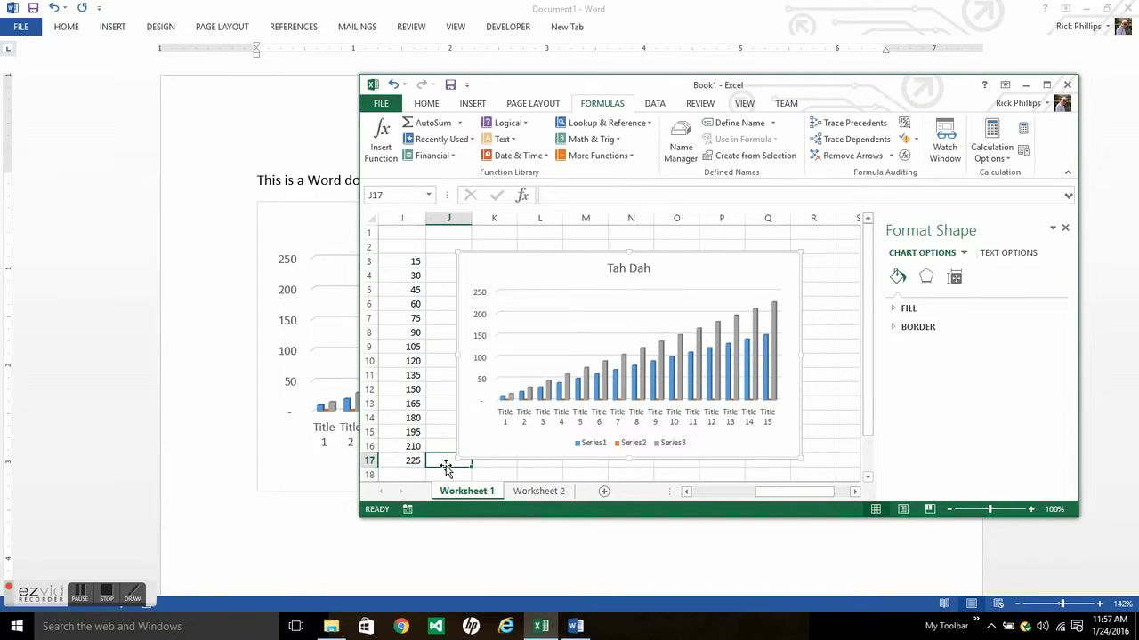
{"action": "key", "text": "Left"}
{"action": "key", "text": "Left"}
{"action": "key", "text": "Left"}
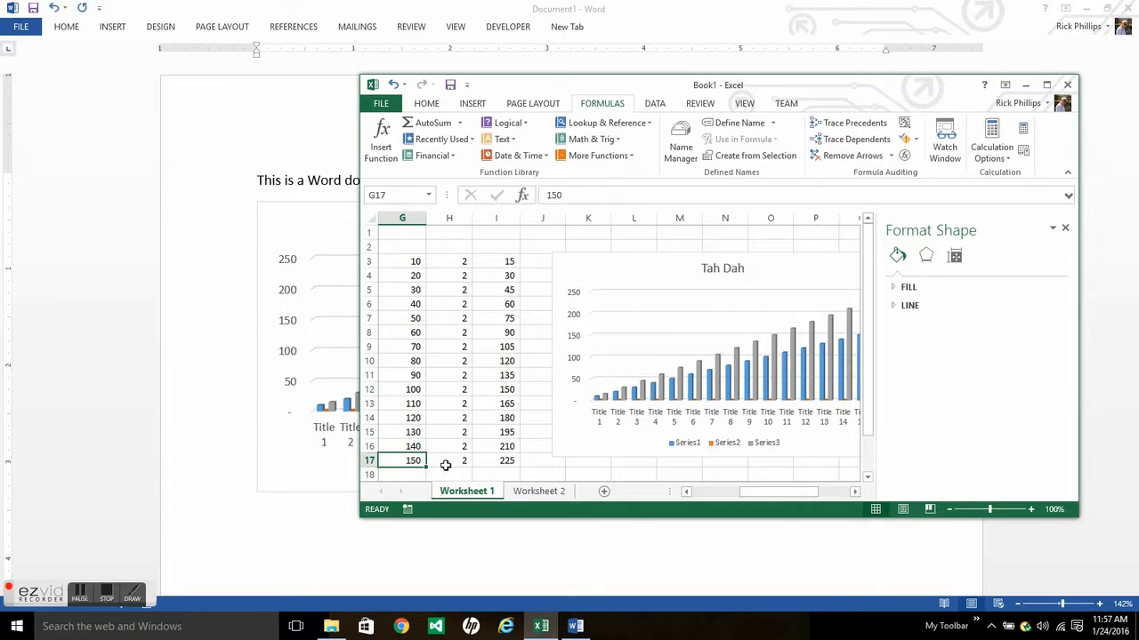
{"action": "type", "text": "200"}
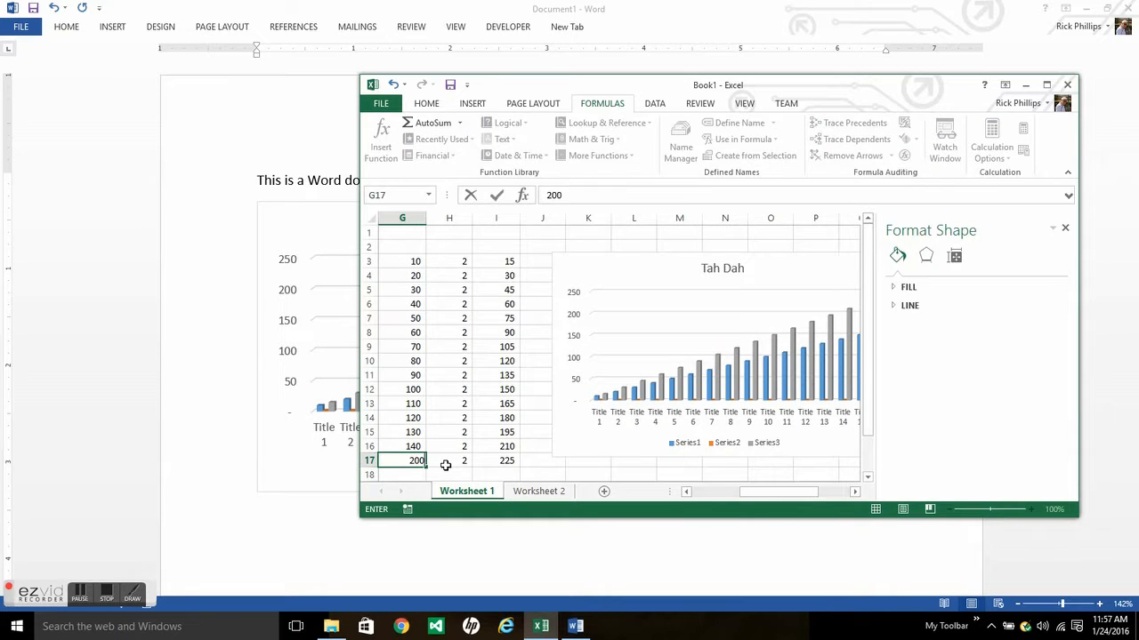
{"action": "key", "text": "Return"}
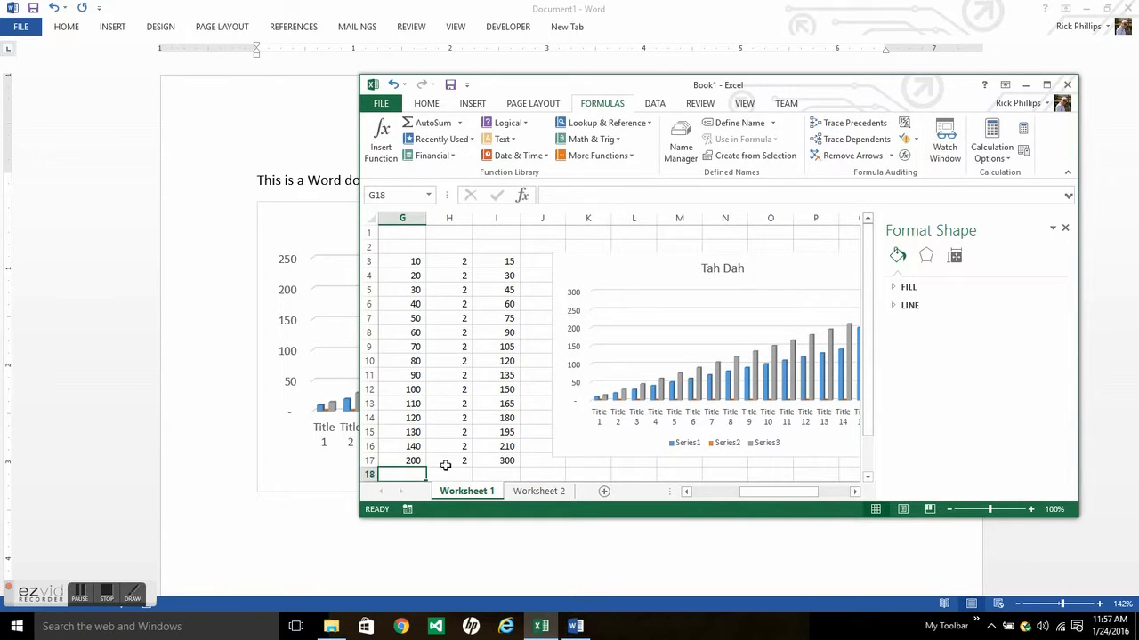
{"action": "left_click", "coordinate": [210, 356]}
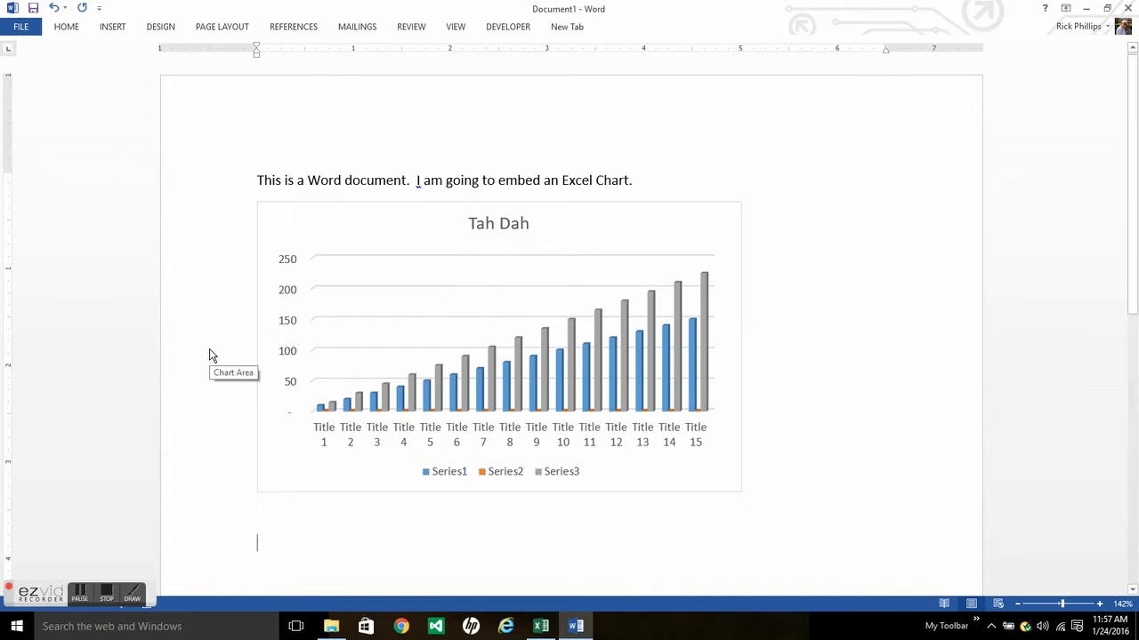